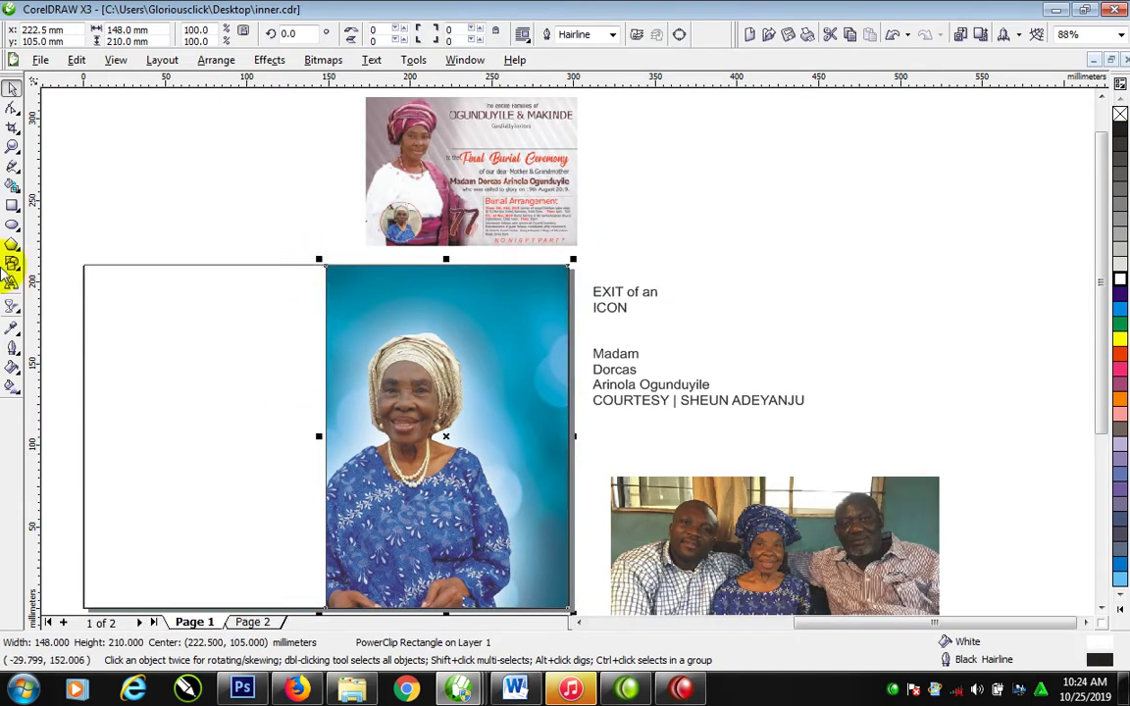
# Draw a rectangle about 77 by 46 mm along the lower right edge of the portrait page and fill it blue
pyautogui.click(11, 205)
pyautogui.moveTo(441, 483); pyautogui.dragTo(569, 559)
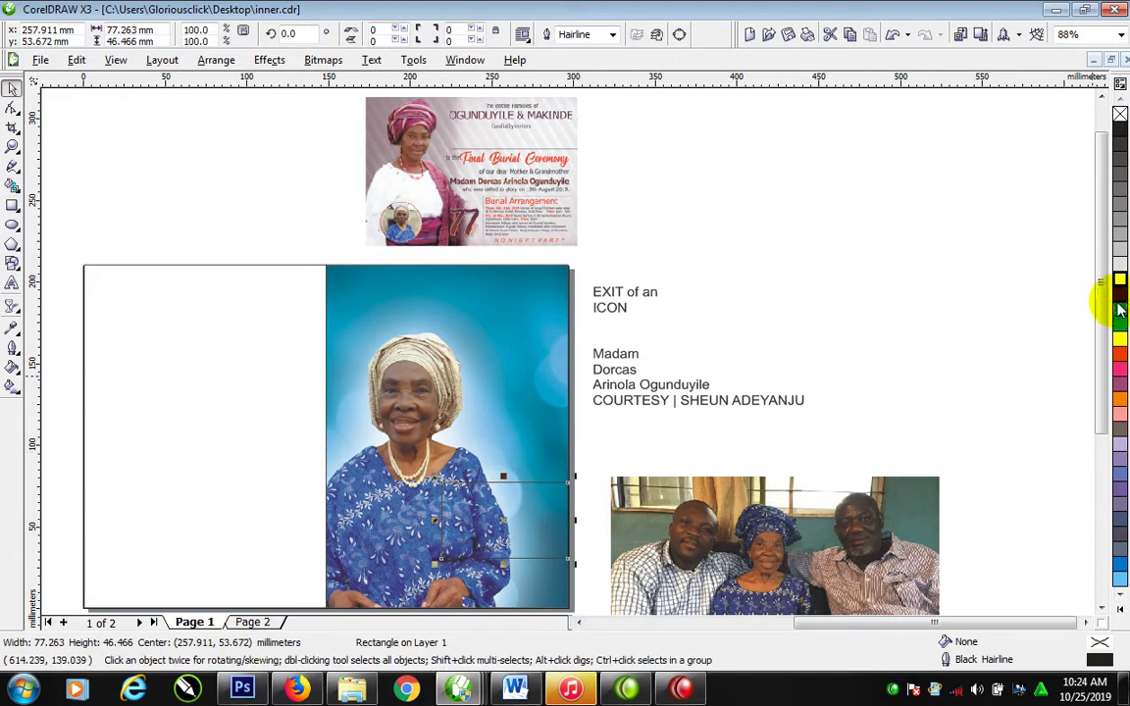
pyautogui.click(1119, 292)
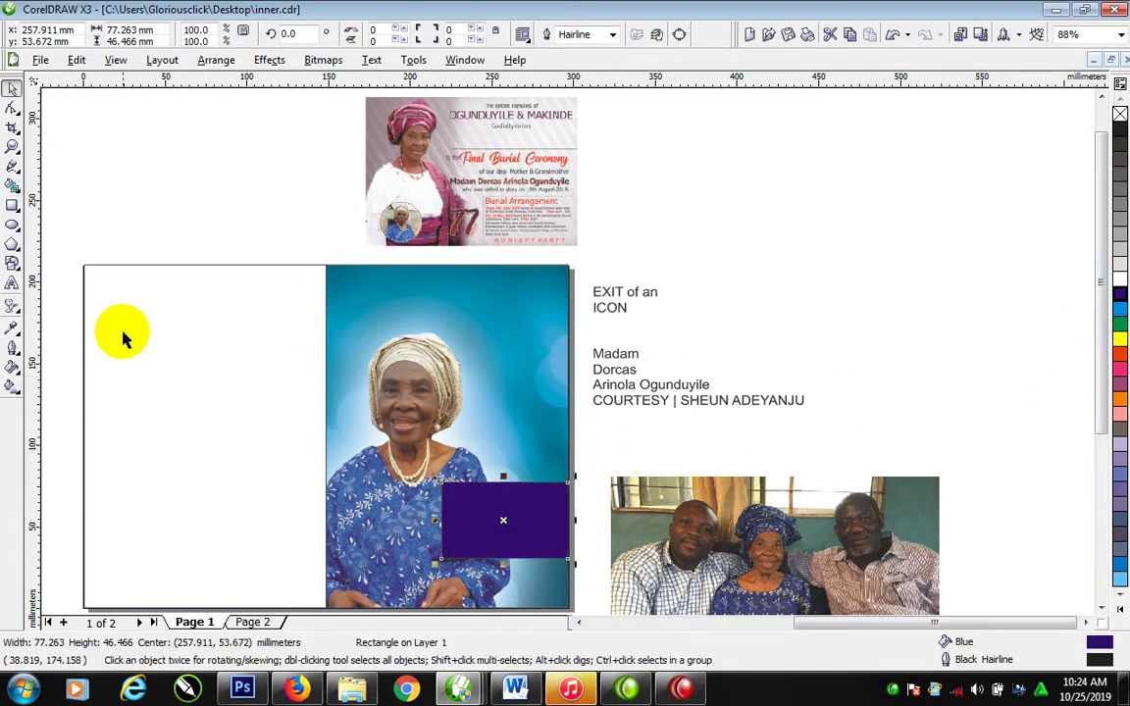
# Apply a uniform transparency of 50 to the blue rectangle with the Subtract merge mode
pyautogui.click(12, 308)
pyautogui.click(96, 35)
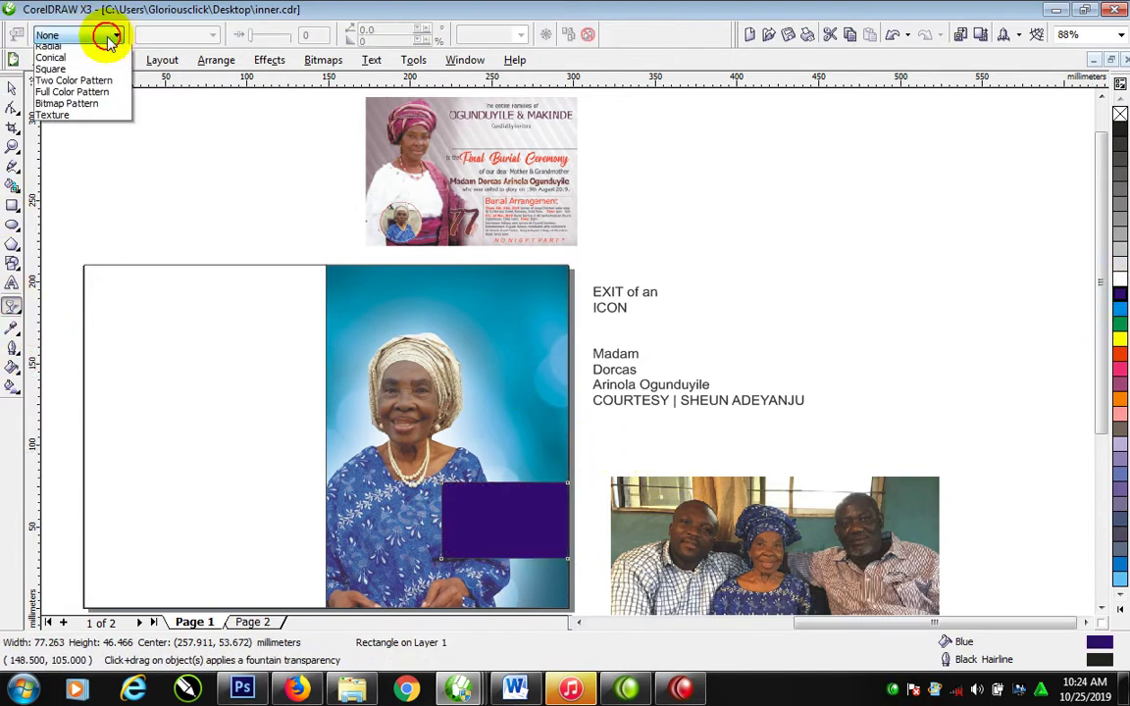
pyautogui.click(44, 62)
pyautogui.click(110, 35)
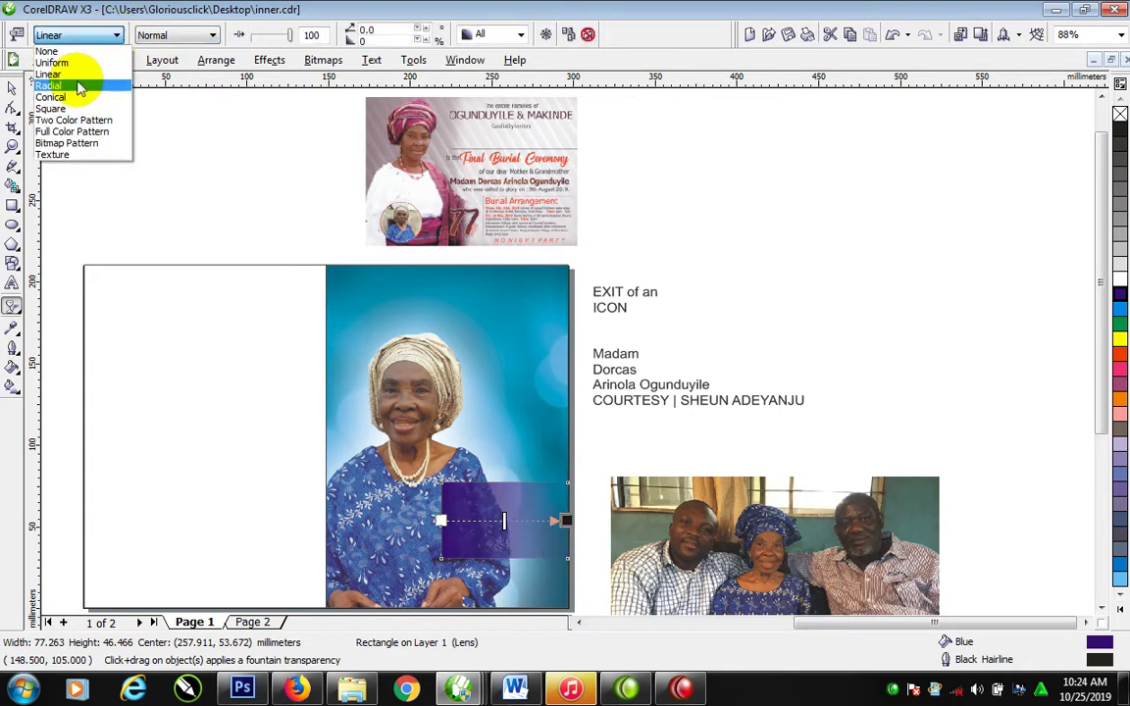
pyautogui.click(67, 62)
pyautogui.click(213, 34)
pyautogui.click(152, 74)
# Tint the transparent rectangle's fill with lighter blue and black to reach C:81 M:60 Y:0 K:19
pyautogui.click(1120, 307)
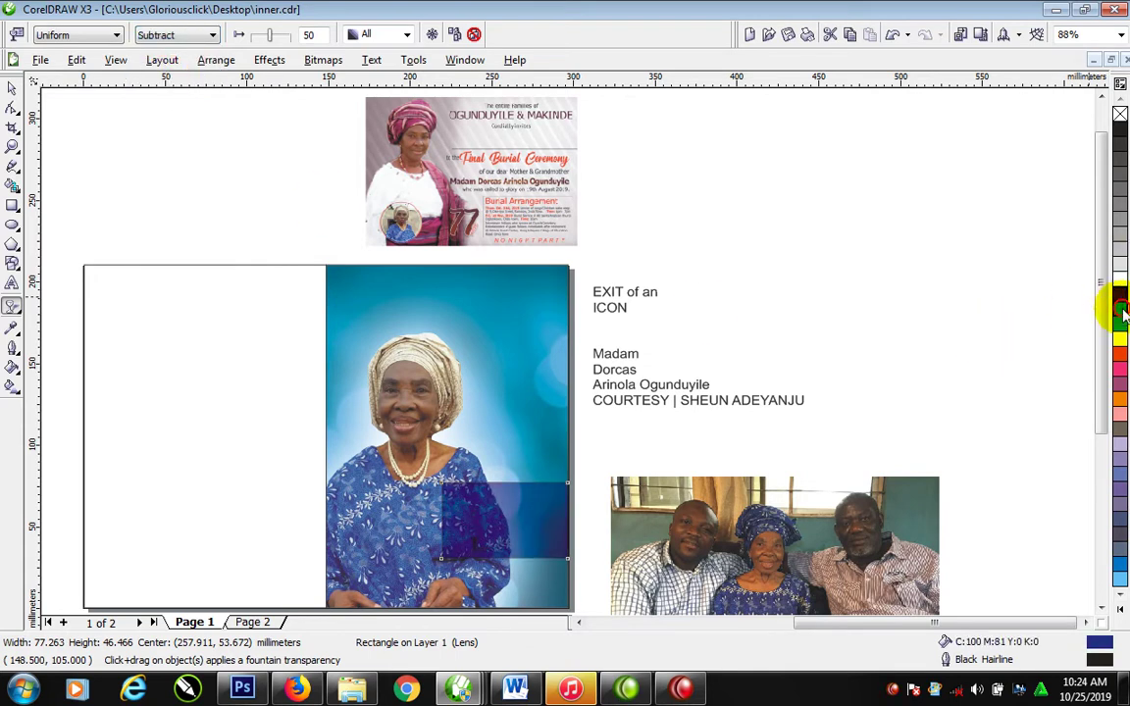
pyautogui.keyDown('ctrl'); pyautogui.click(1121, 133); pyautogui.keyUp('ctrl')
pyautogui.keyDown('ctrl'); pyautogui.click(1122, 131); pyautogui.keyUp('ctrl')
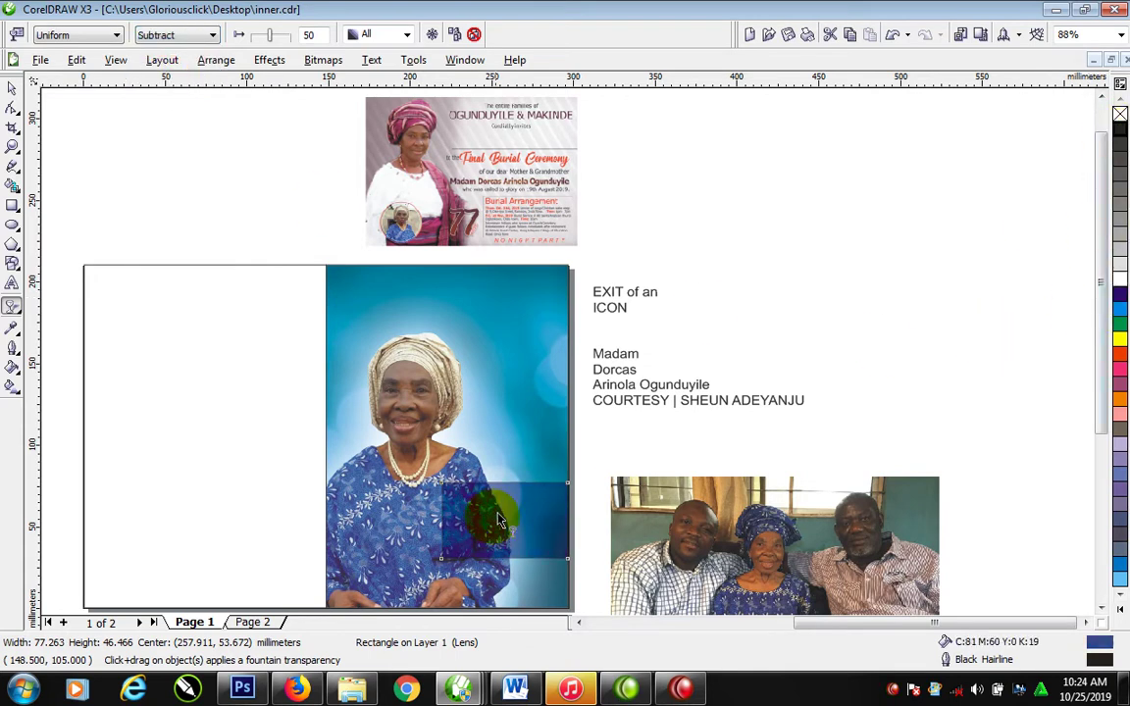
# Widen the transparent rectangle leftward to about 95 mm and move it slightly down the portrait
pyautogui.press('space')
pyautogui.moveTo(436, 521); pyautogui.dragTo(408, 521)
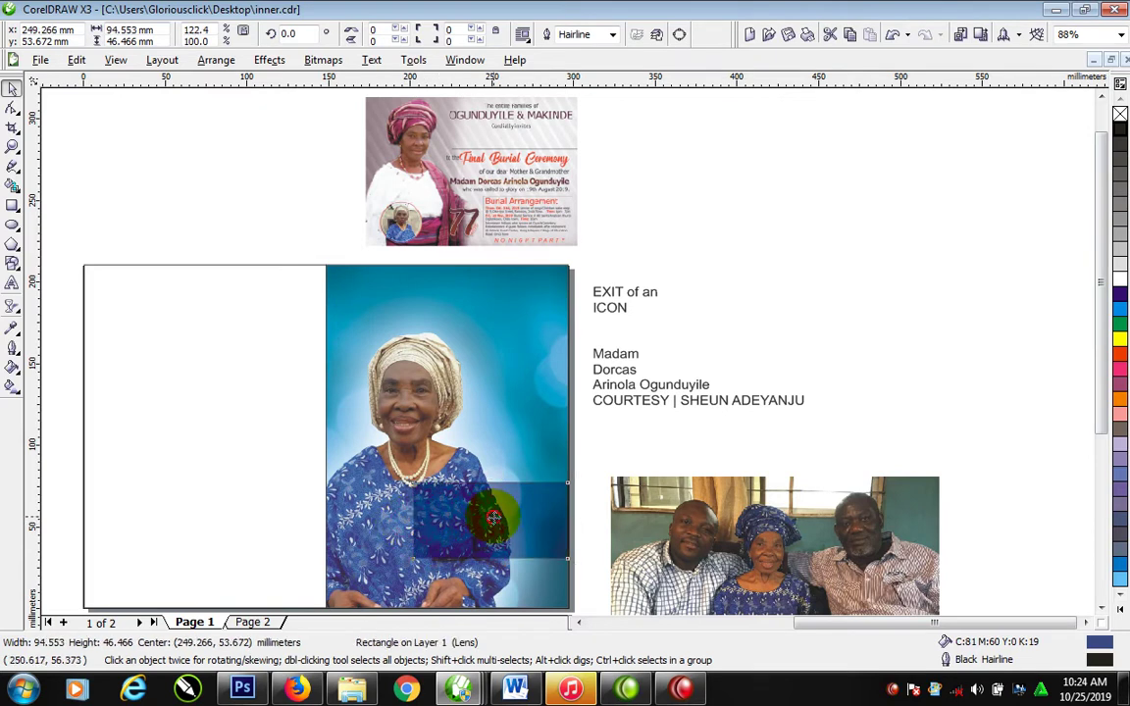
pyautogui.moveTo(493, 519); pyautogui.dragTo(493, 536)
# Place a copy of the woman's first name on the rectangle, enlarge it to about 60.7 pt, and make it white and bold
pyautogui.moveTo(631, 372); pyautogui.dragTo(551, 512)
pyautogui.rightClick(475, 545)
pyautogui.click(417, 566)
pyautogui.click(1120, 279)
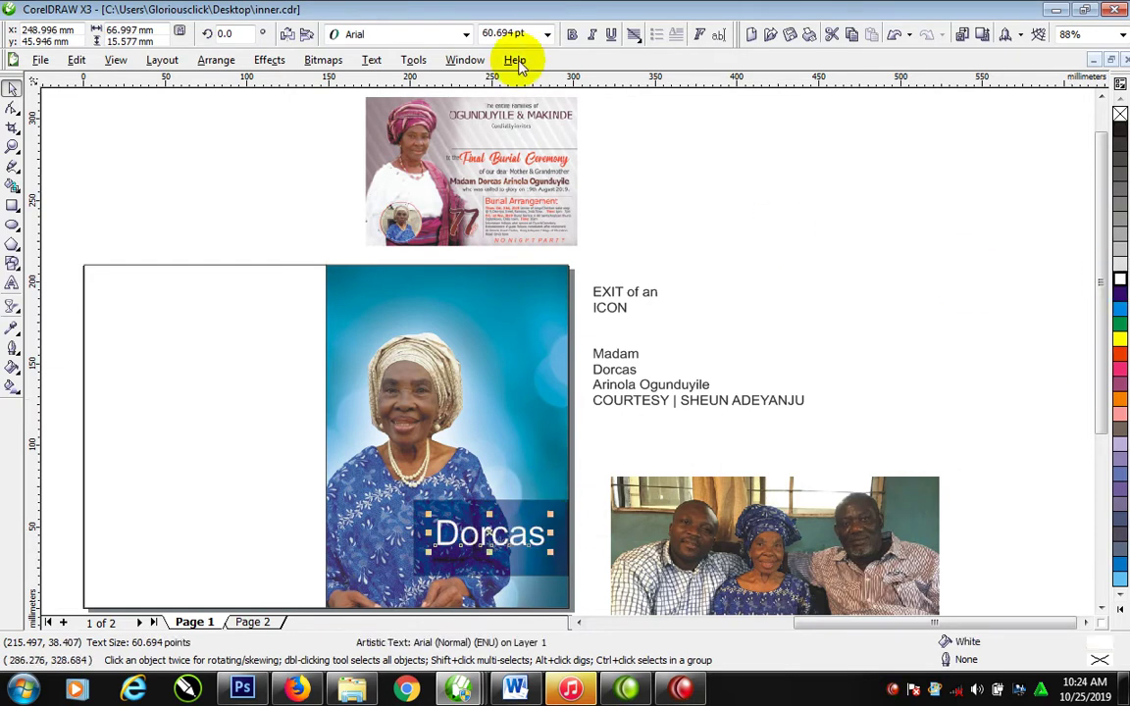
pyautogui.click(573, 34)
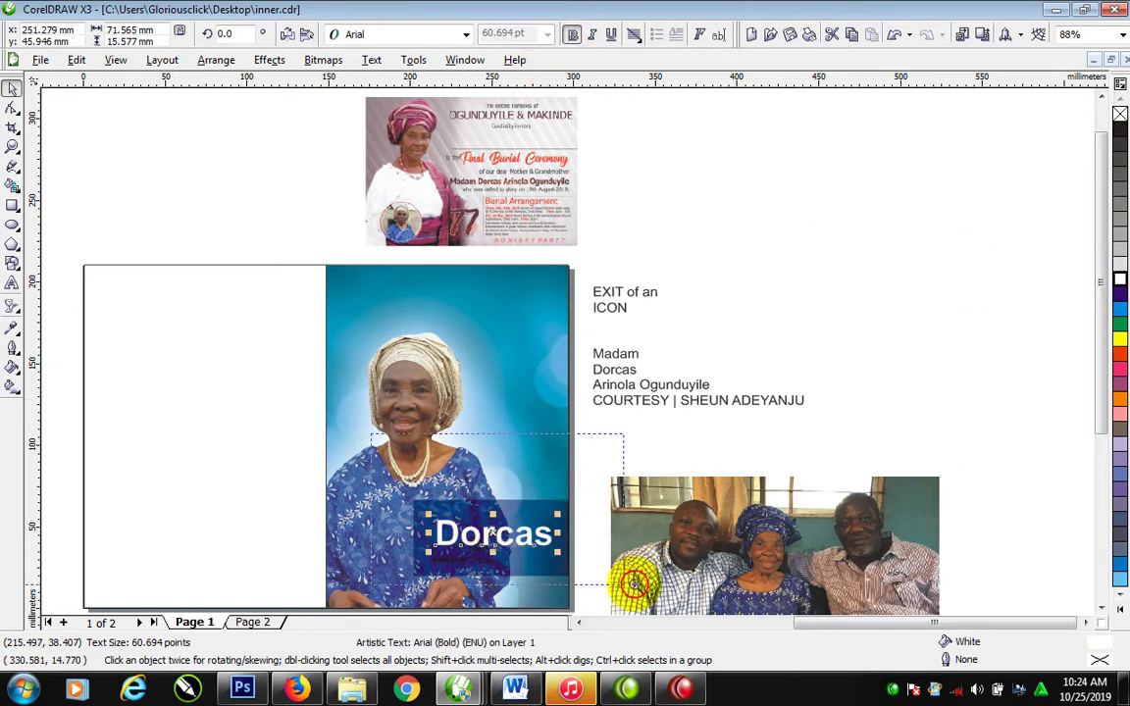
# Tighten the letter spacing of the large first name on the rectangle, dismissing the Windows colour scheme prompt
pyautogui.click(571, 526)
pyautogui.scroll(3, 576, 467)
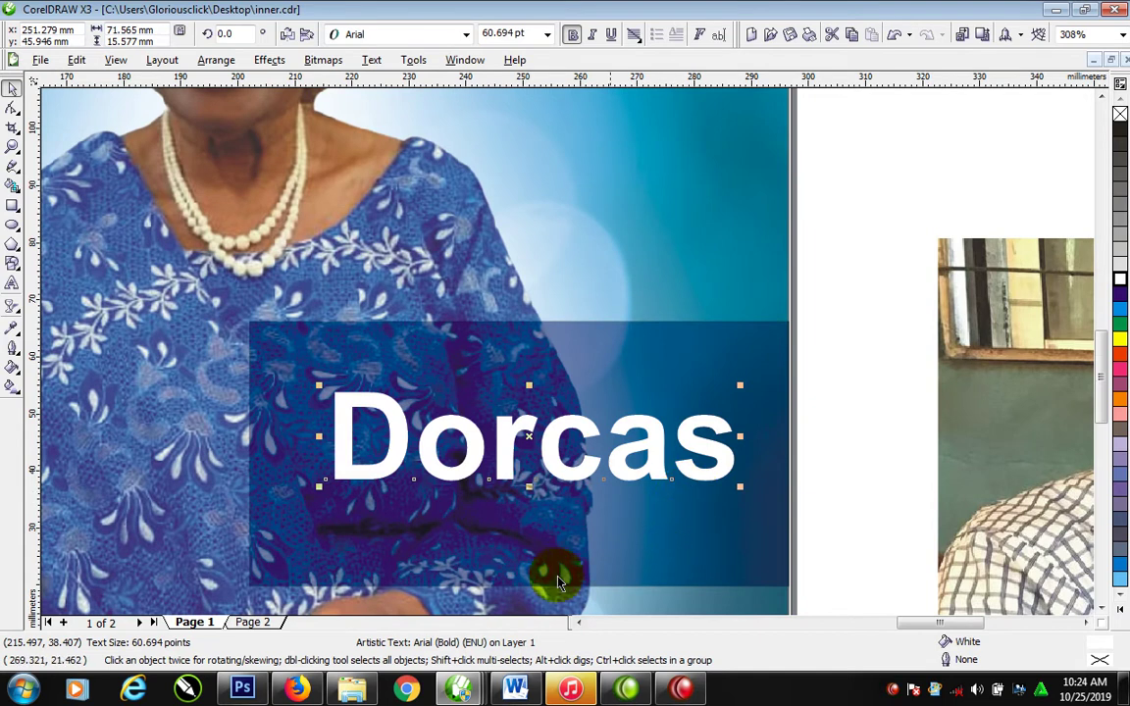
pyautogui.click(12, 108)
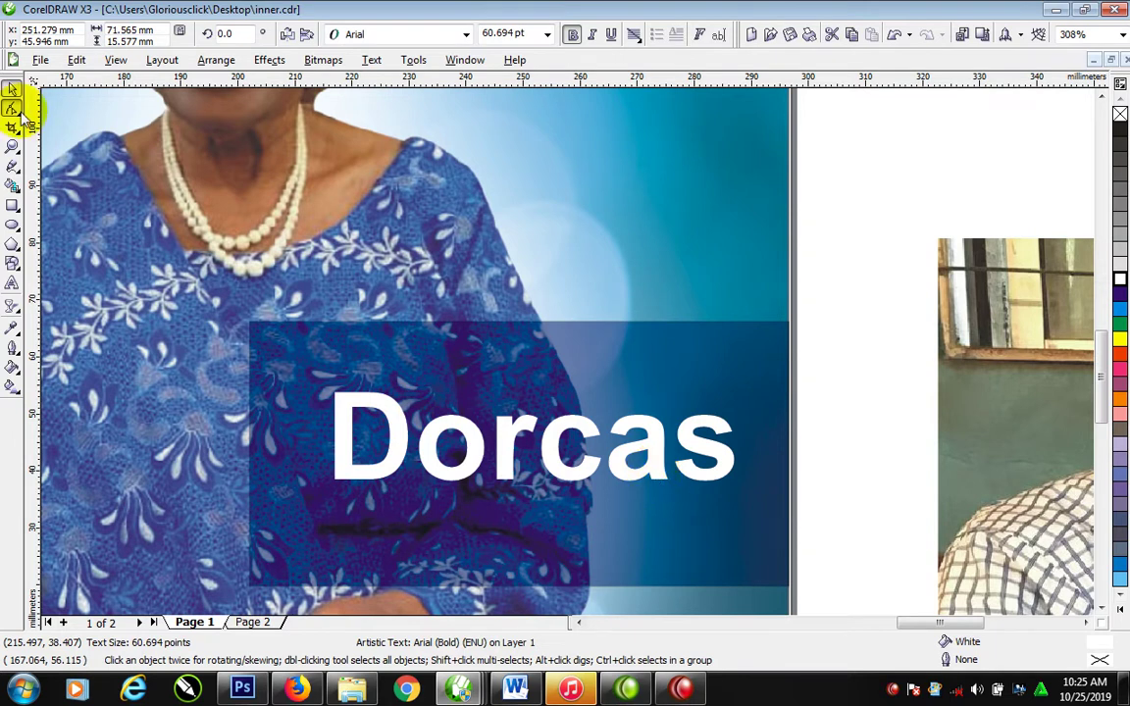
pyautogui.click(353, 33)
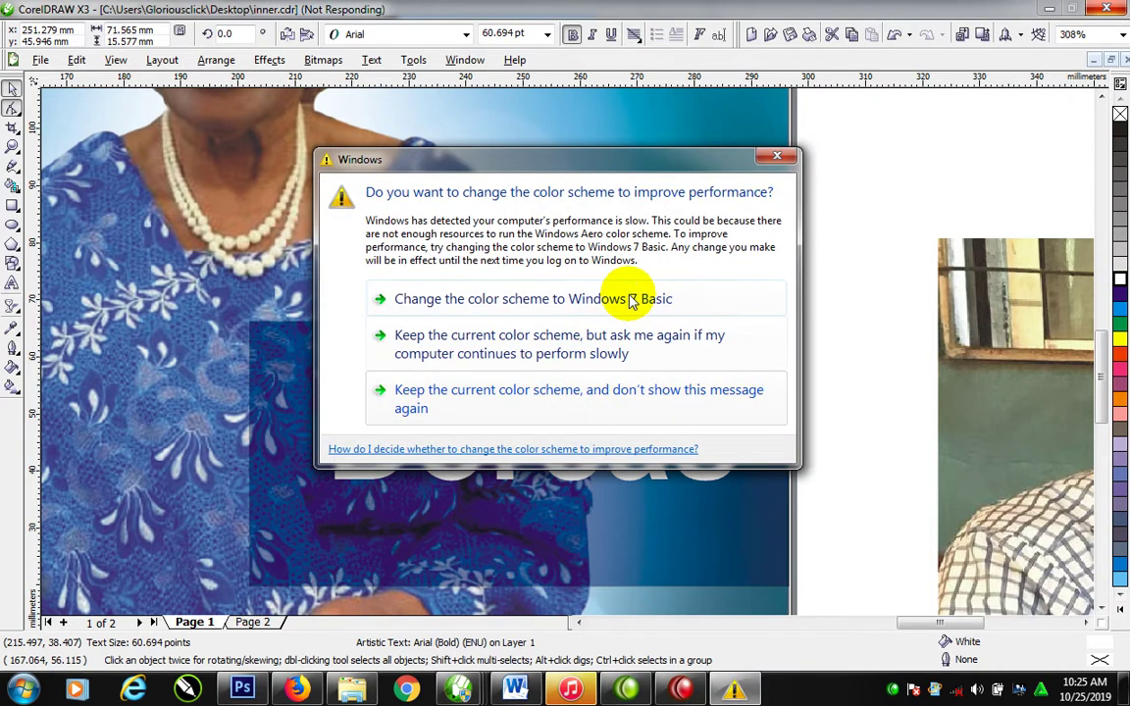
pyautogui.click(777, 156)
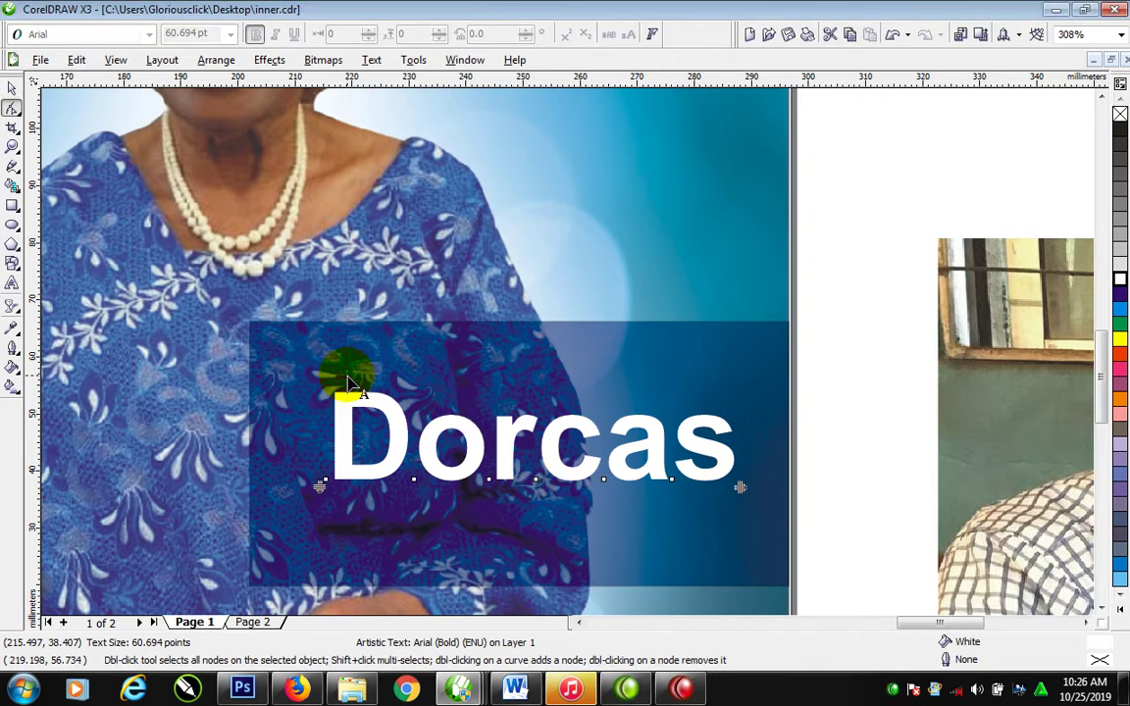
pyautogui.moveTo(740, 487); pyautogui.dragTo(692, 488)
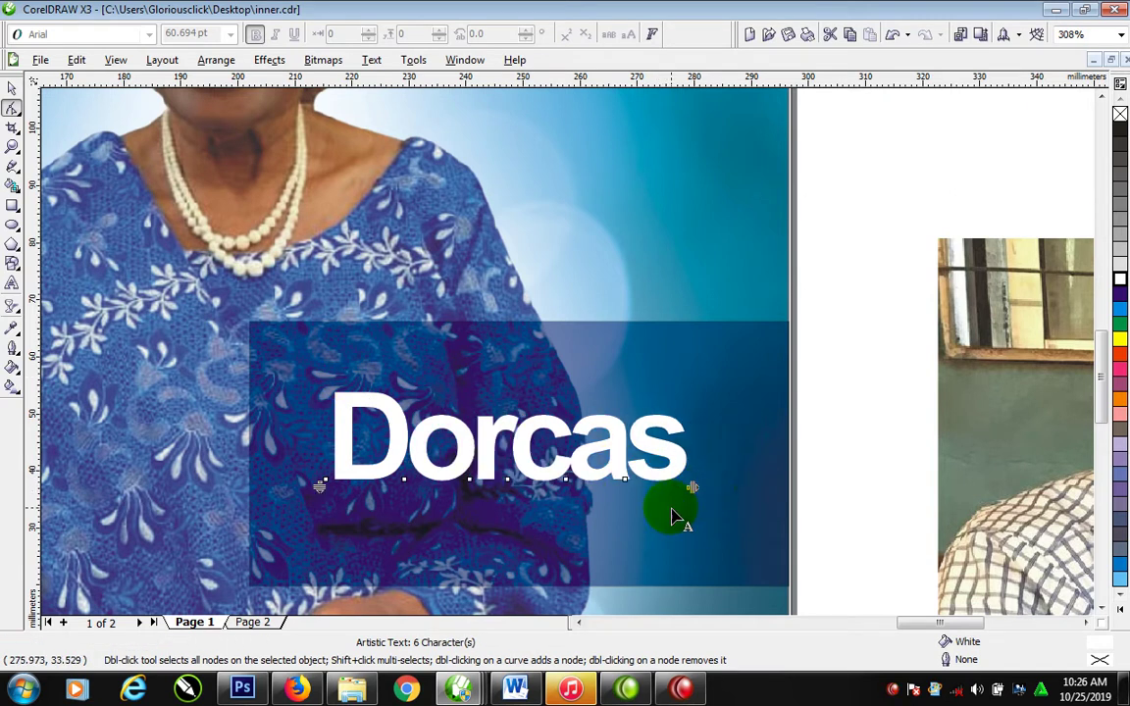
pyautogui.press('space')
# Break the first name into single letters, then convert the D to curves and break it into separate shapes
pyautogui.hotkey('ctrl', 'k')
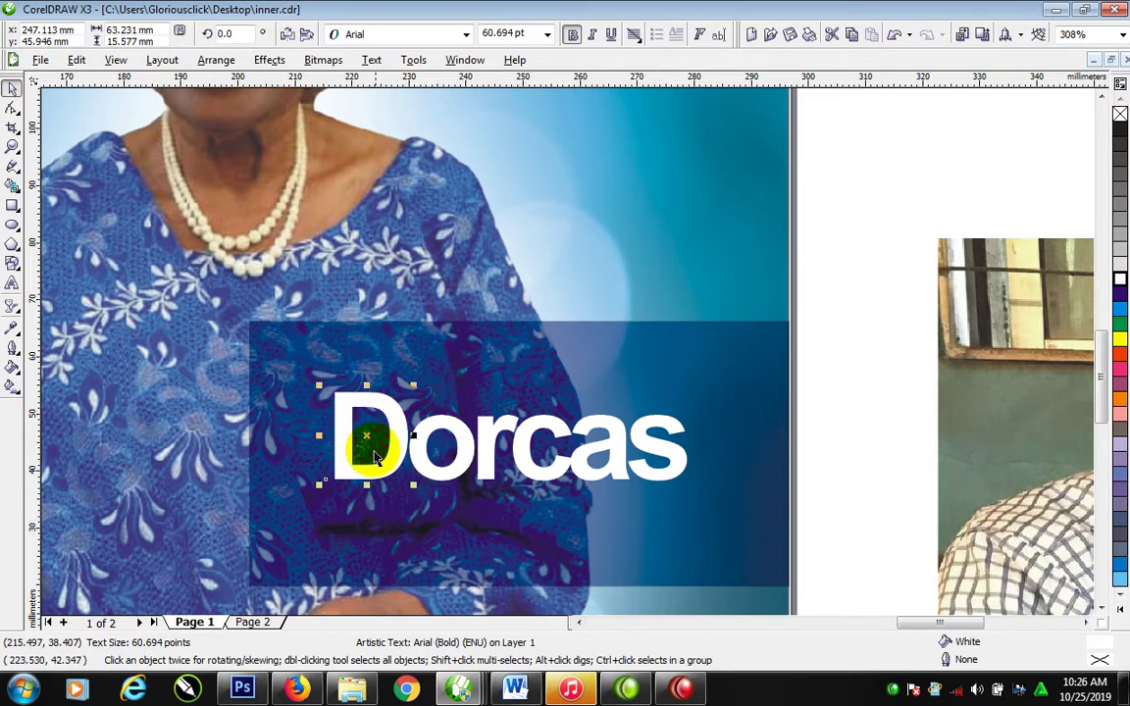
pyautogui.hotkey('ctrl', 'q')
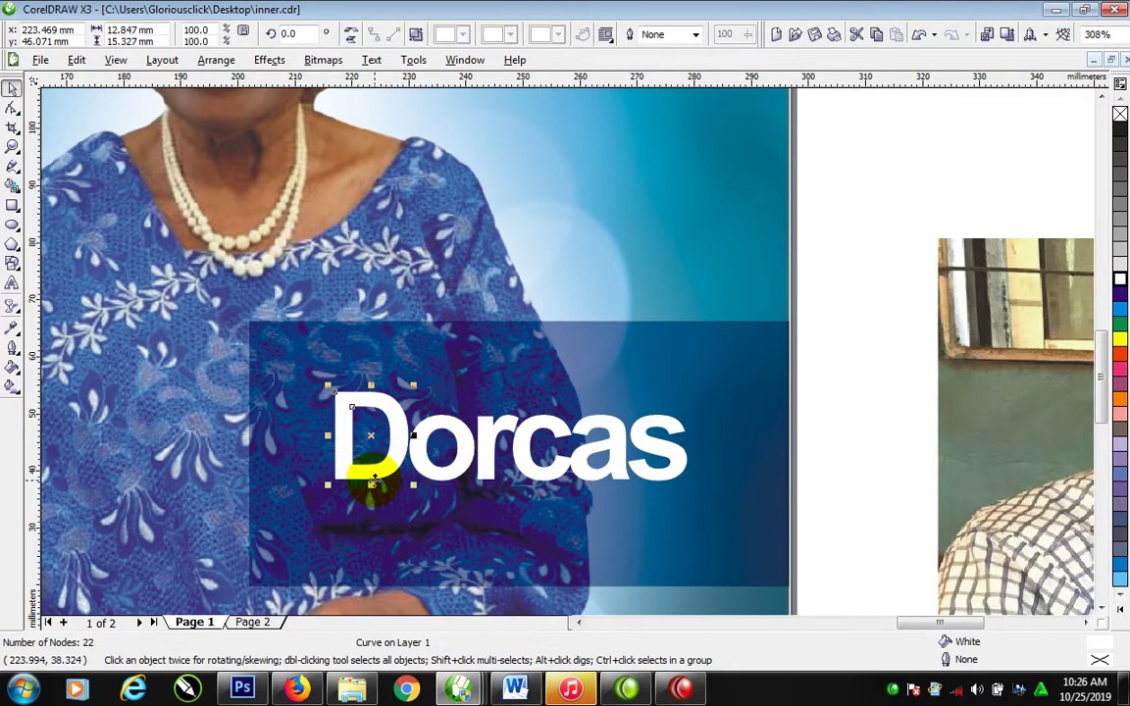
pyautogui.keyDown('shift'); pyautogui.click(373, 483); pyautogui.keyUp('shift')
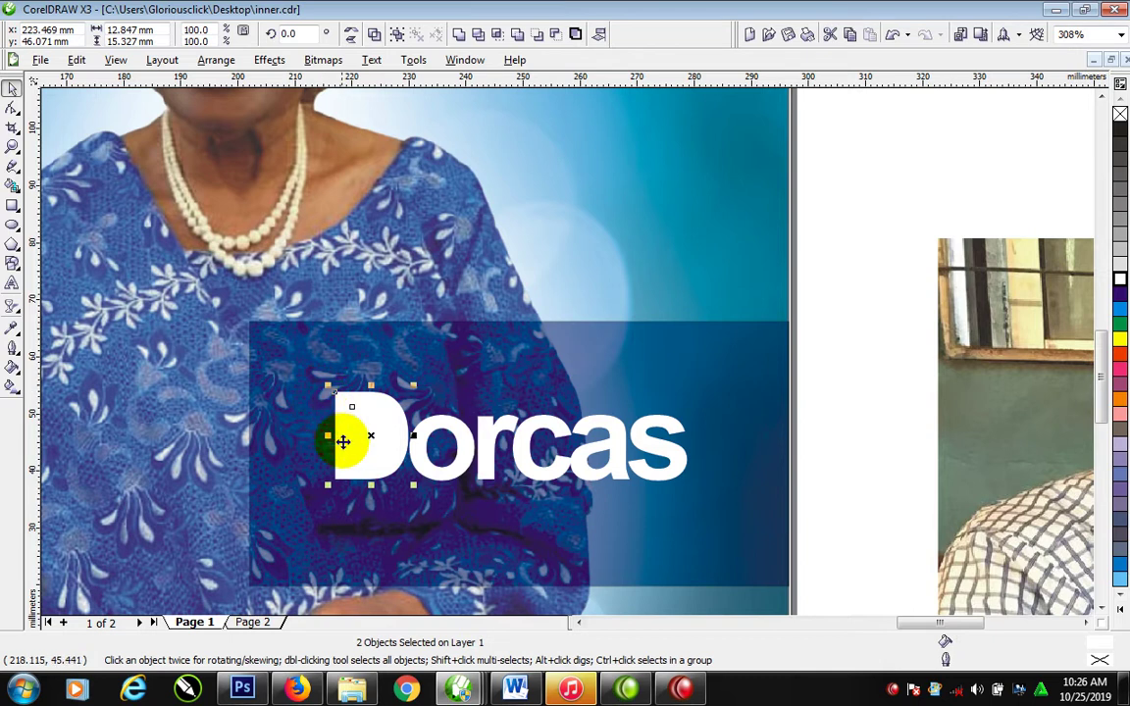
pyautogui.click(362, 373)
# Fill the inner shape of the D with golden yellow, C:0 M:27 Y:100 K:0
pyautogui.click(363, 442)
pyautogui.click(366, 444)
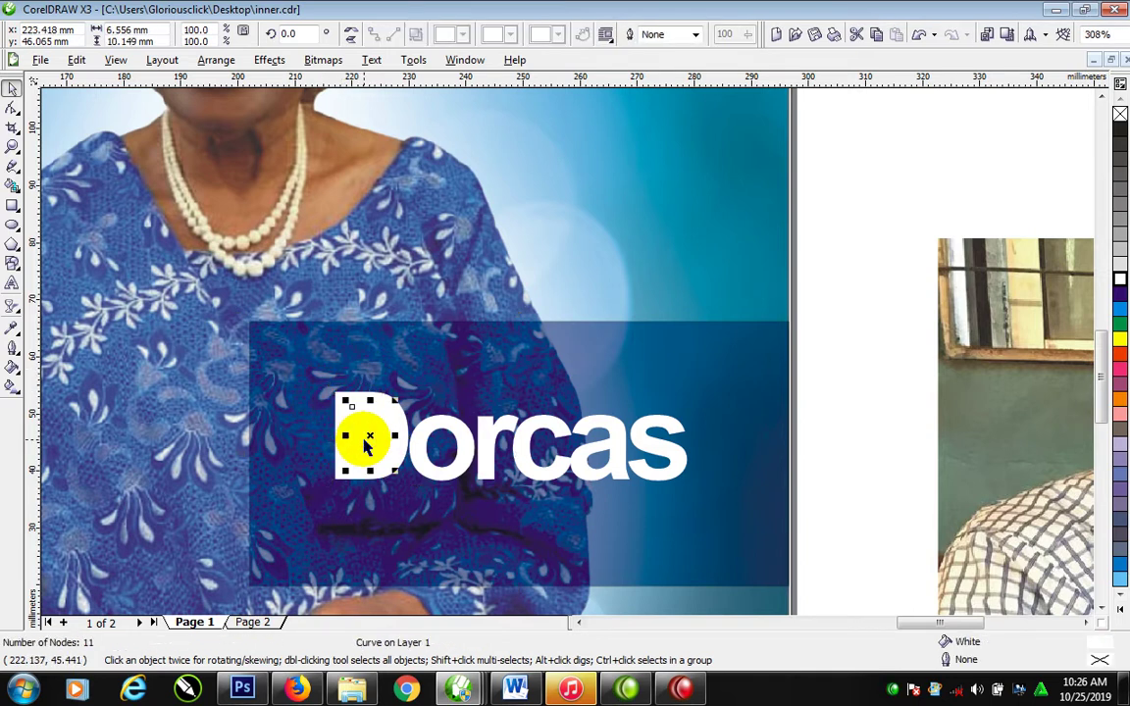
pyautogui.click(1119, 341)
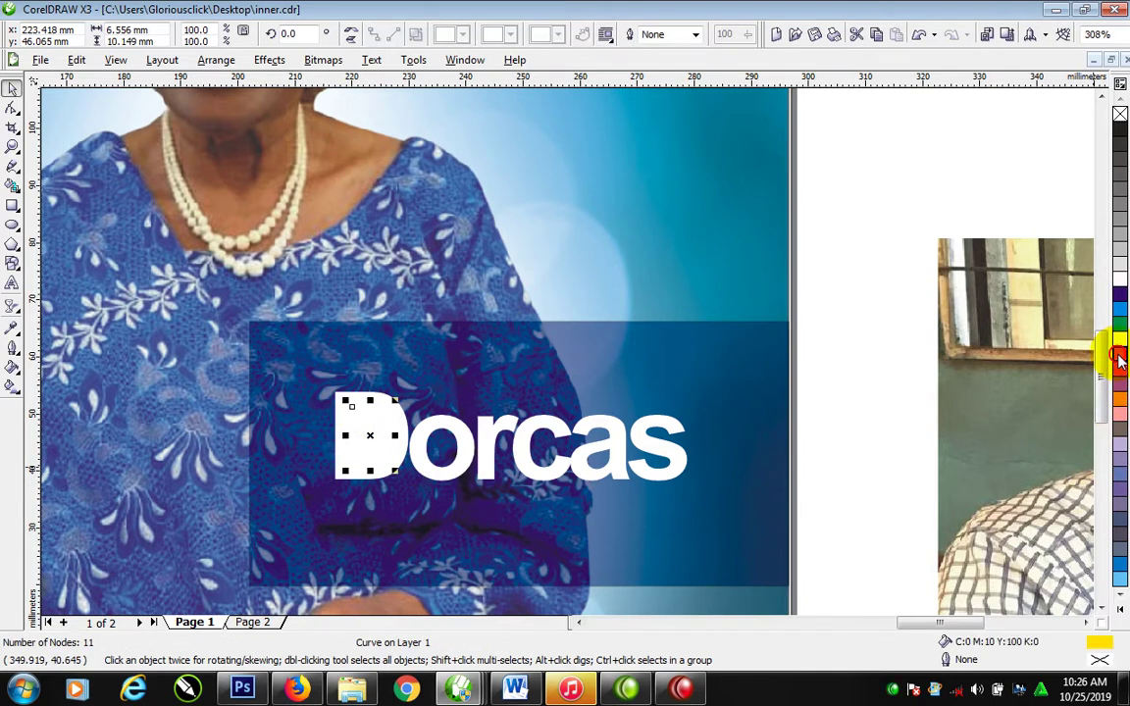
pyautogui.moveTo(1118, 354); pyautogui.dragTo(556, 486)
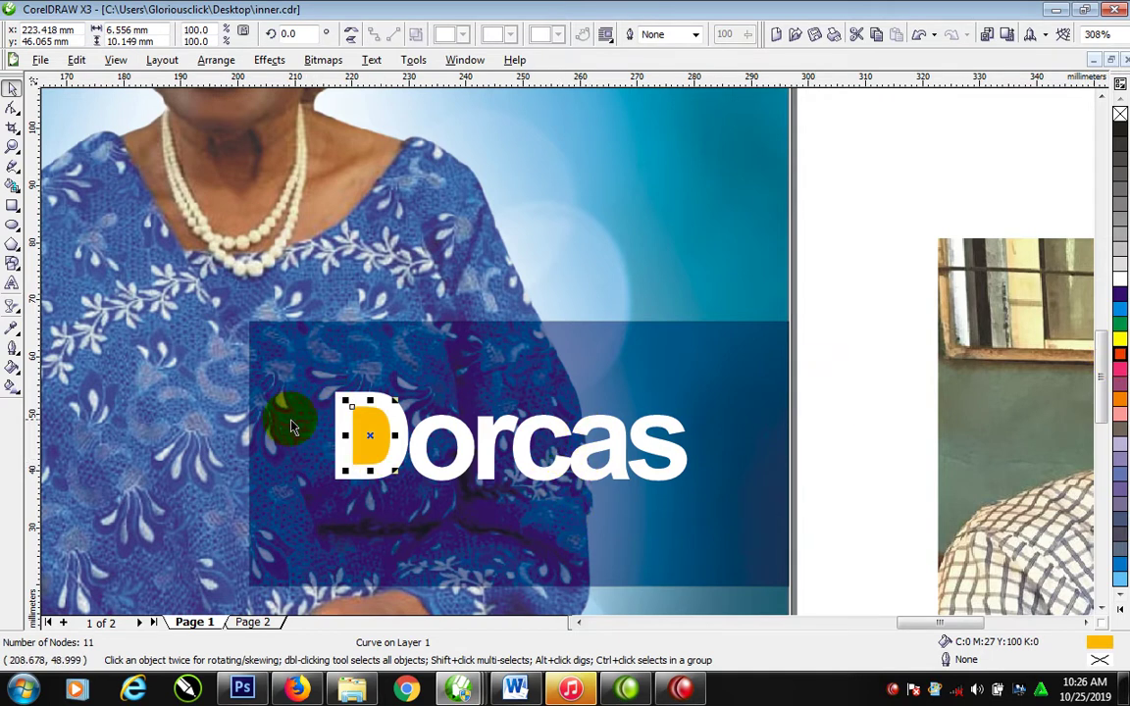
# Select both parts of the D together and shift them about 0.5 mm to the right
pyautogui.click(285, 385)
pyautogui.moveTo(285, 385); pyautogui.dragTo(447, 512)
pyautogui.moveTo(397, 465); pyautogui.dragTo(400, 465)
# Place a copy of the "Madam" text above the large first name and colour it white
pyautogui.scroll(-1, 562, 461)
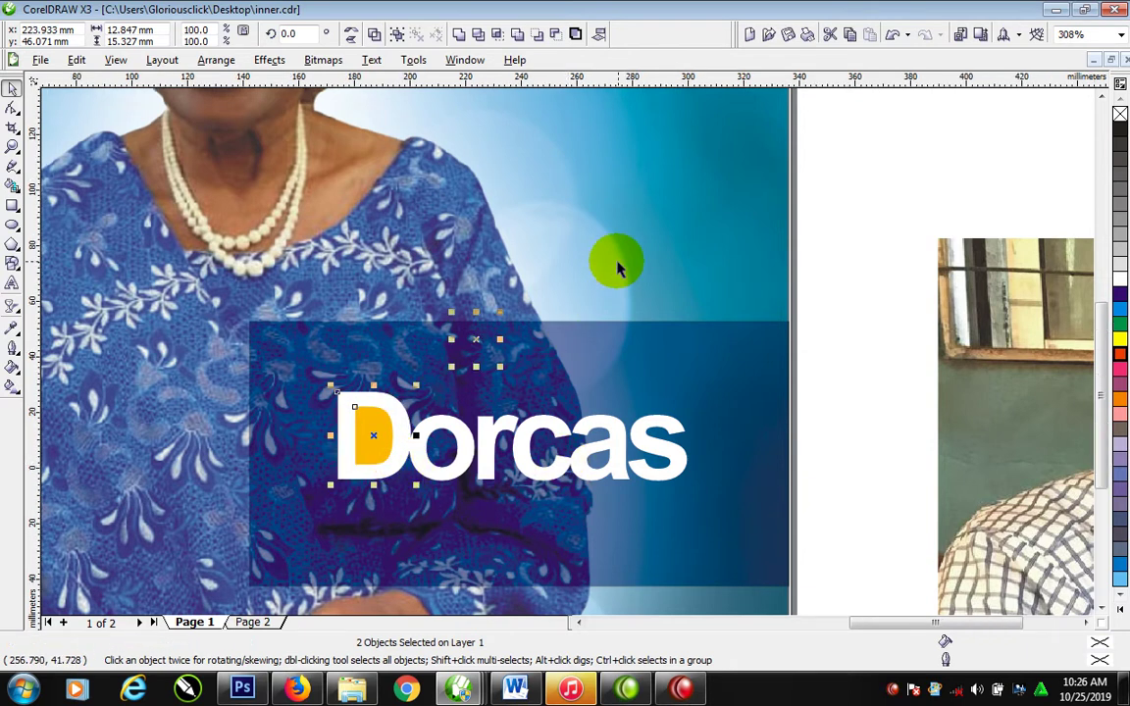
pyautogui.scroll(-1, 770, 145)
pyautogui.scroll(-2, 572, 348)
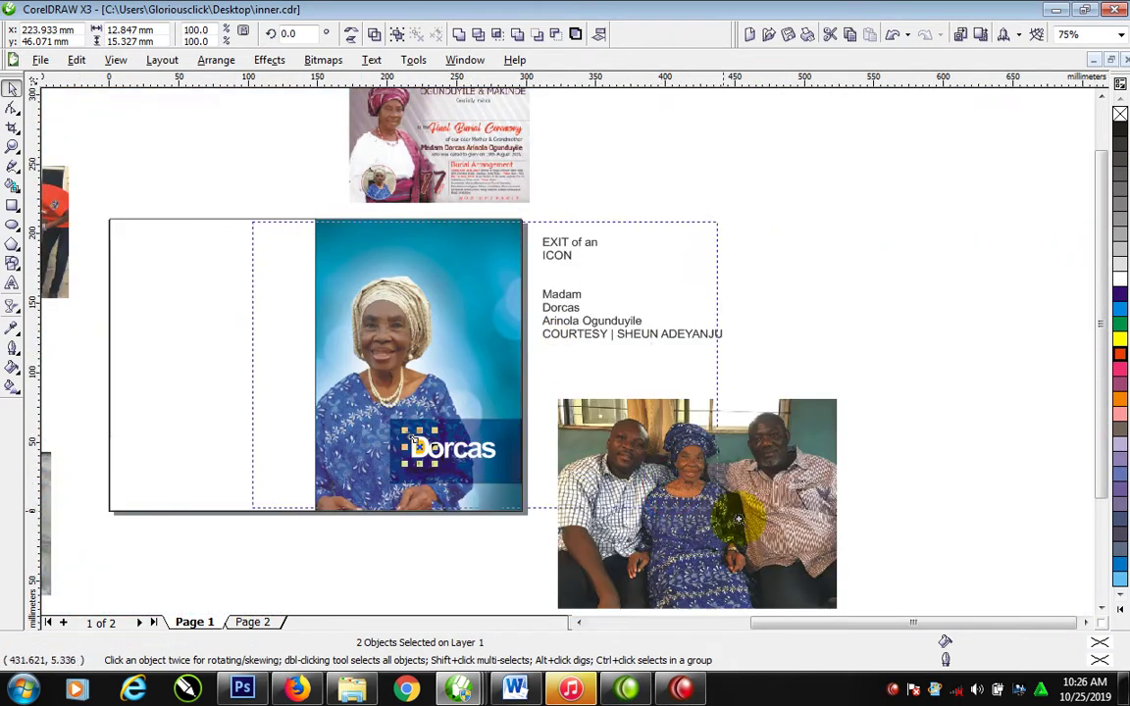
pyautogui.scroll(3, 633, 284)
pyautogui.moveTo(696, 227); pyautogui.dragTo(503, 469)
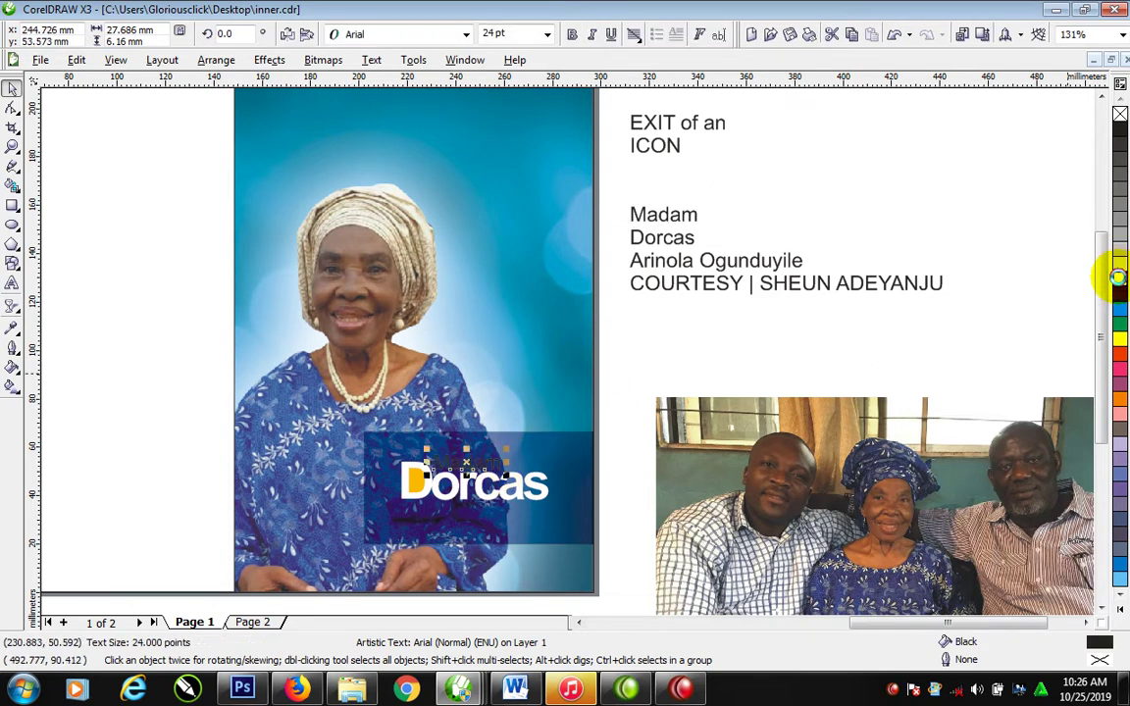
pyautogui.click(1120, 279)
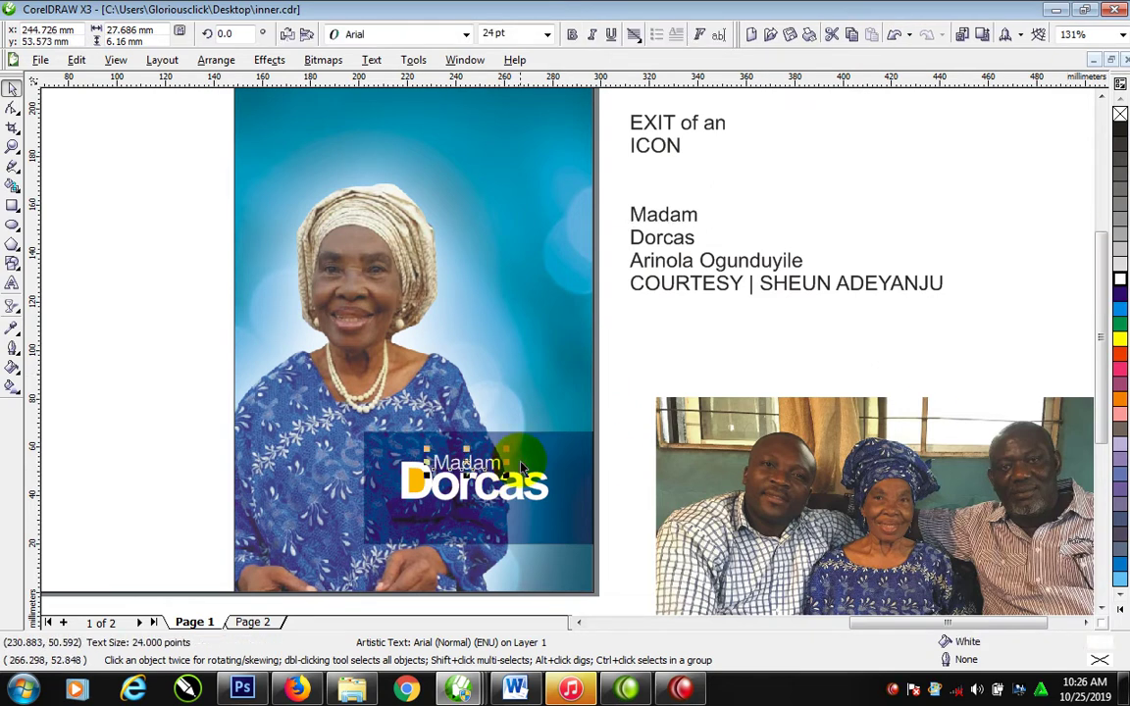
# Spread the letters of "Madam" wider, reduce the text to about 16.2 pt and make it bold
pyautogui.click(15, 110)
pyautogui.click(13, 106)
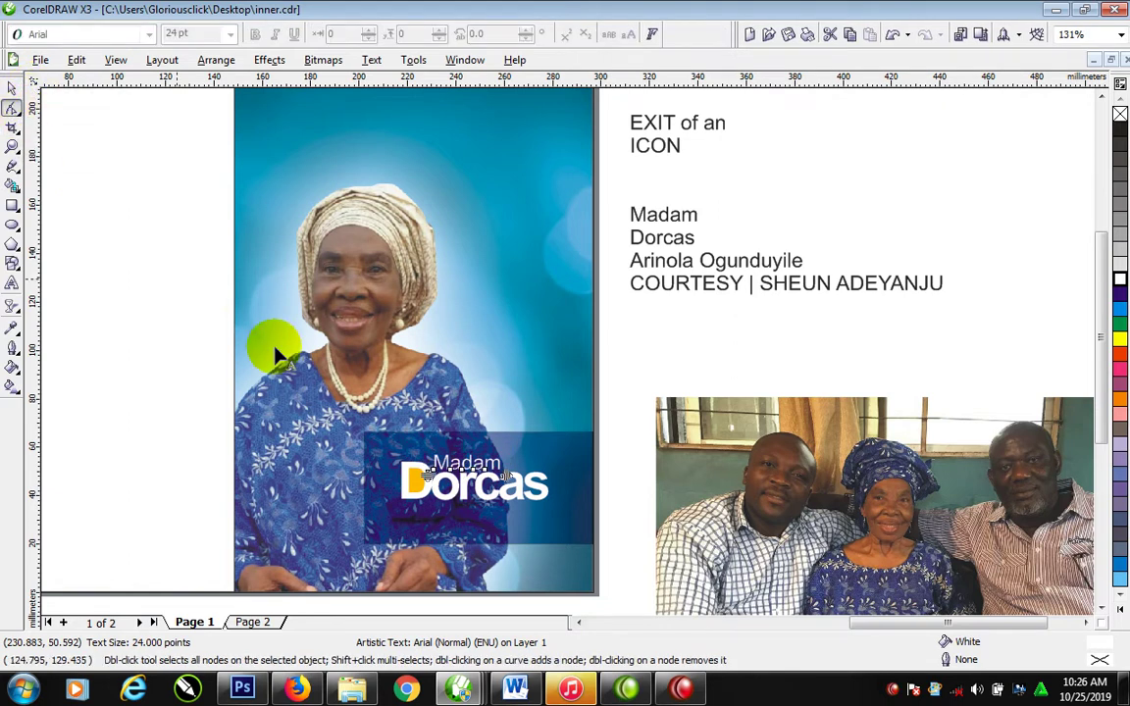
pyautogui.moveTo(508, 474)
pyautogui.mouseDown()
pyautogui.moveTo(542, 476)
pyautogui.moveTo(528, 445)
pyautogui.moveTo(514, 455)
pyautogui.mouseUp()
pyautogui.press('space')
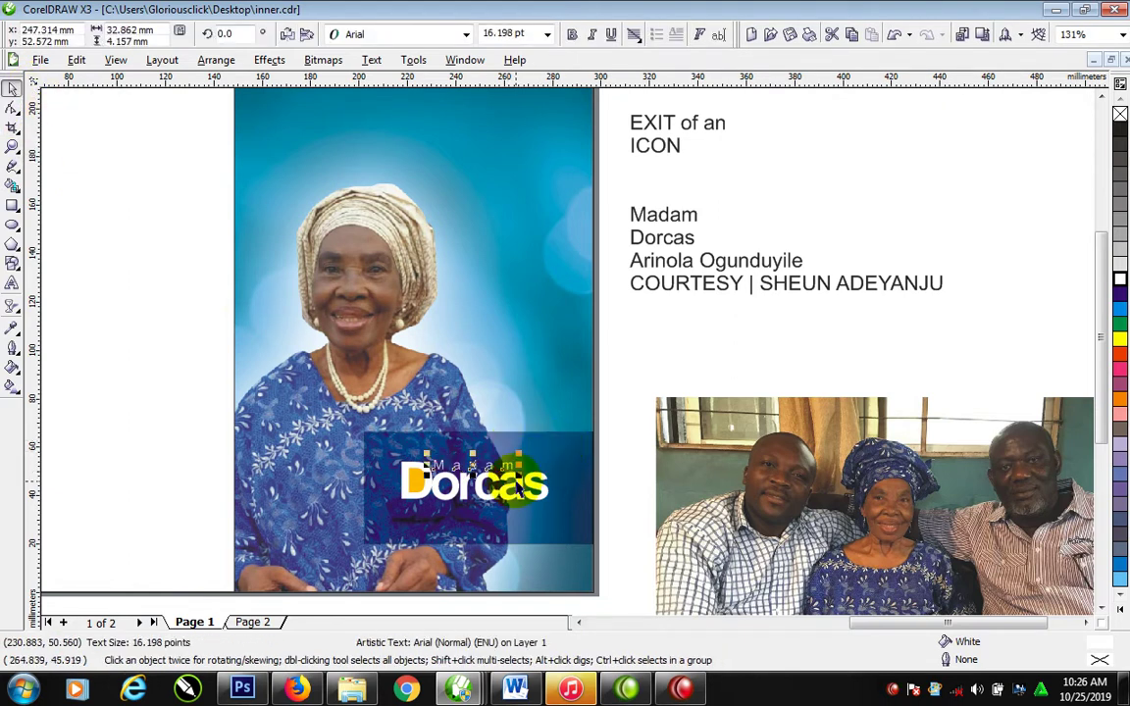
pyautogui.click(572, 35)
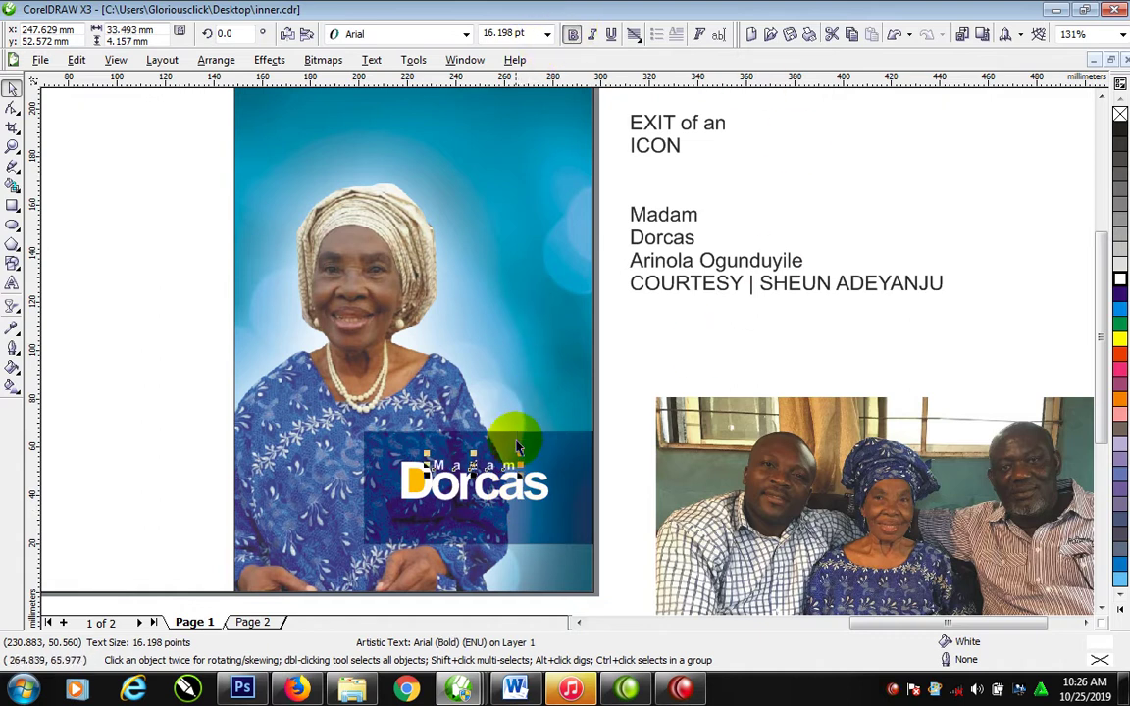
# Place a white copy of the middle name and surname line below the first name, colouring the surname golden yellow, C:0 M:27 Y:100 K:0
pyautogui.moveTo(714, 253); pyautogui.dragTo(483, 515)
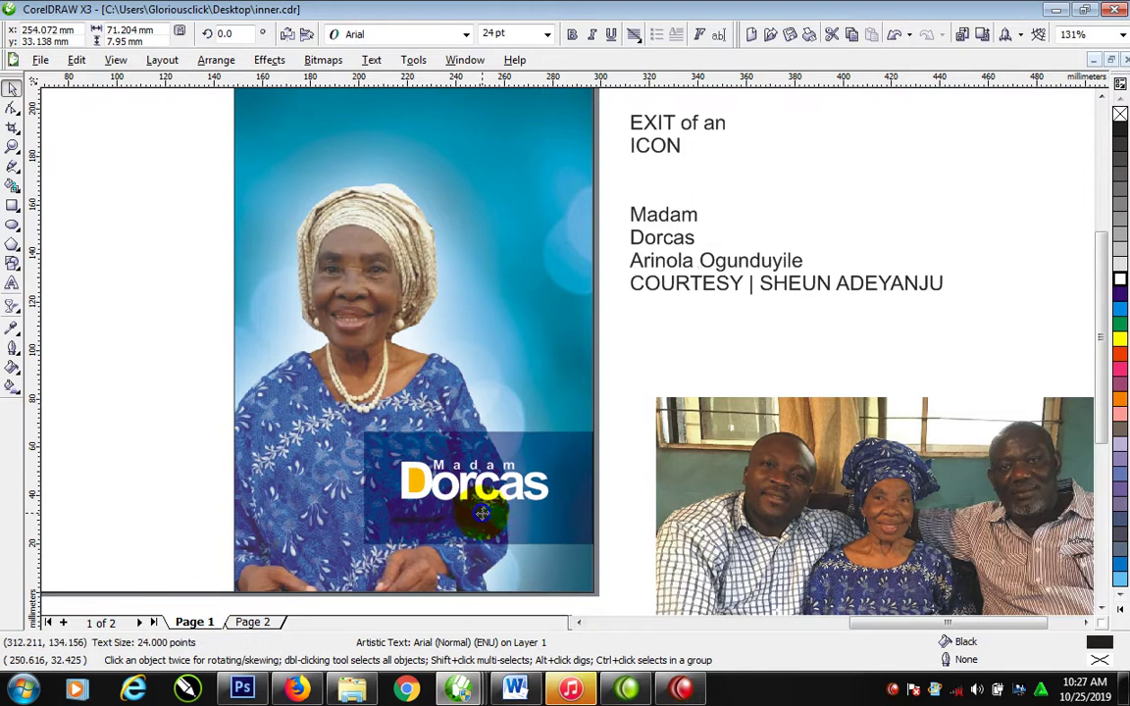
pyautogui.click(1119, 280)
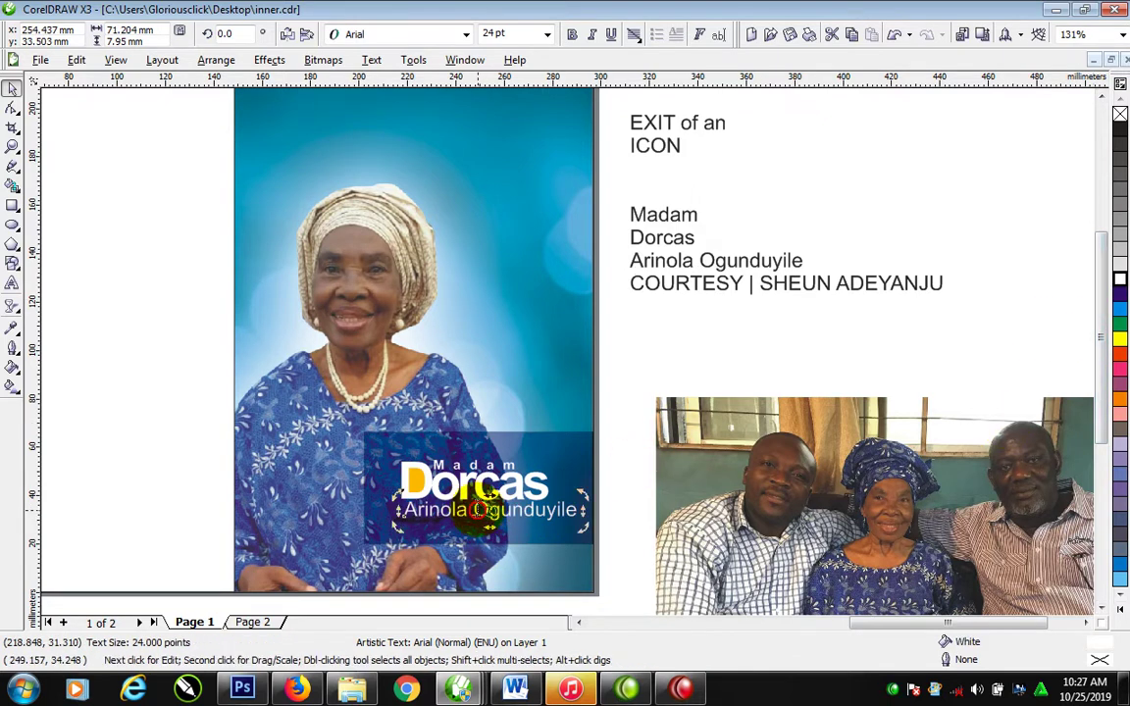
pyautogui.doubleClick(478, 510)
pyautogui.moveTo(475, 510); pyautogui.dragTo(575, 505)
pyautogui.click(1121, 341)
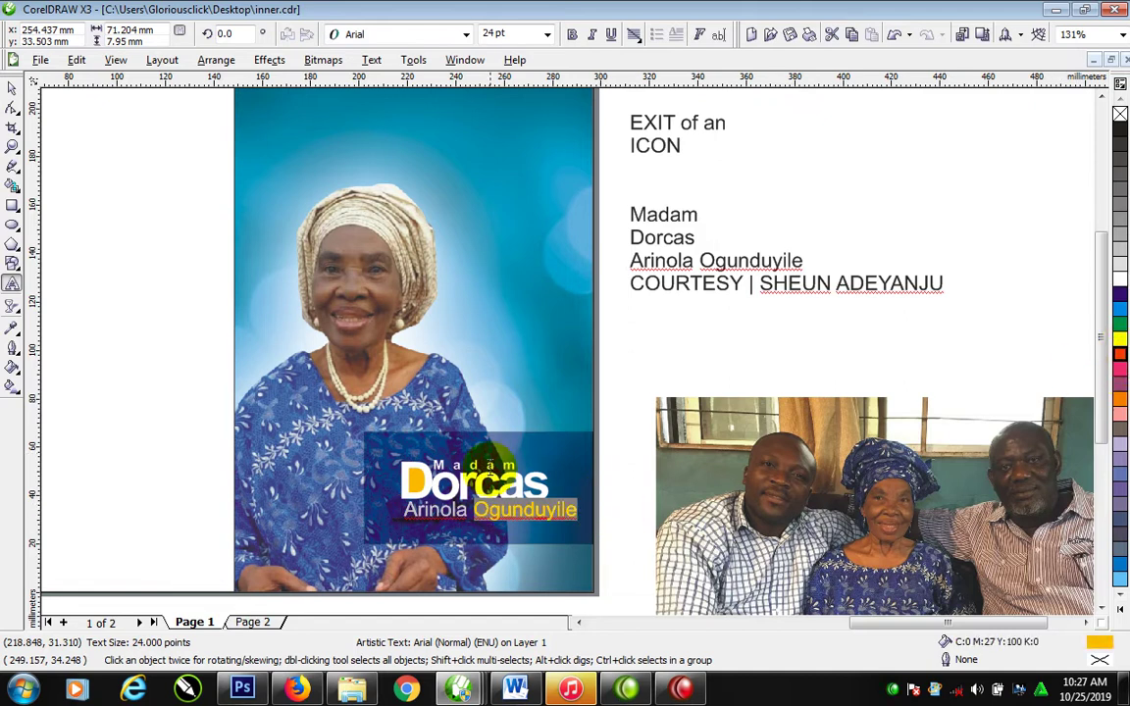
pyautogui.hotkey('ctrl', 'space')
# Make the middle name and surname line bold and tighten its letter spacing
pyautogui.click(572, 34)
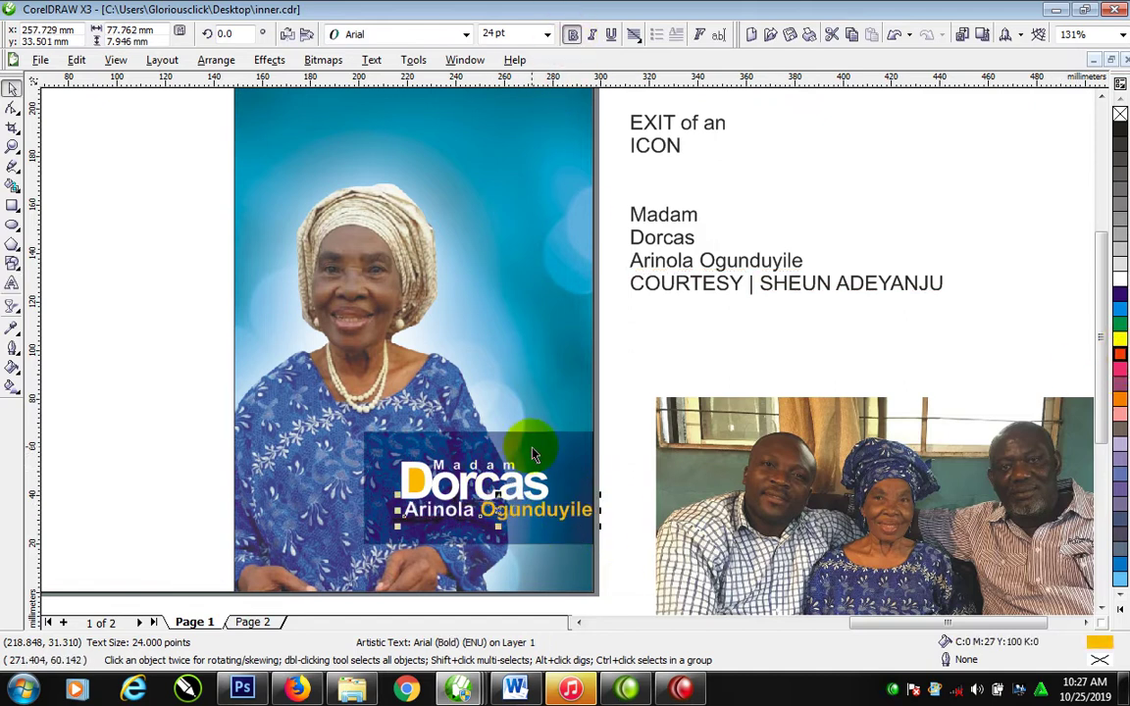
pyautogui.click(12, 108)
pyautogui.moveTo(596, 528); pyautogui.dragTo(562, 526)
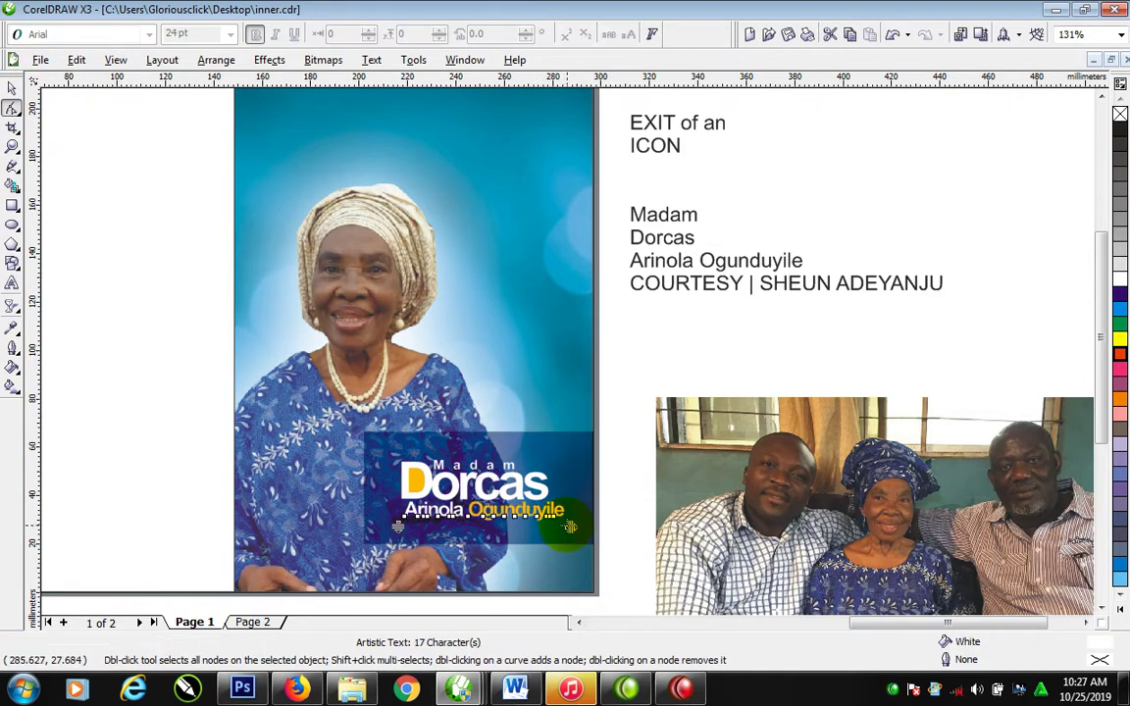
pyautogui.press('space')
# Remove the space between the middle name and the surname on the cover
pyautogui.moveTo(327, 402); pyautogui.dragTo(734, 631)
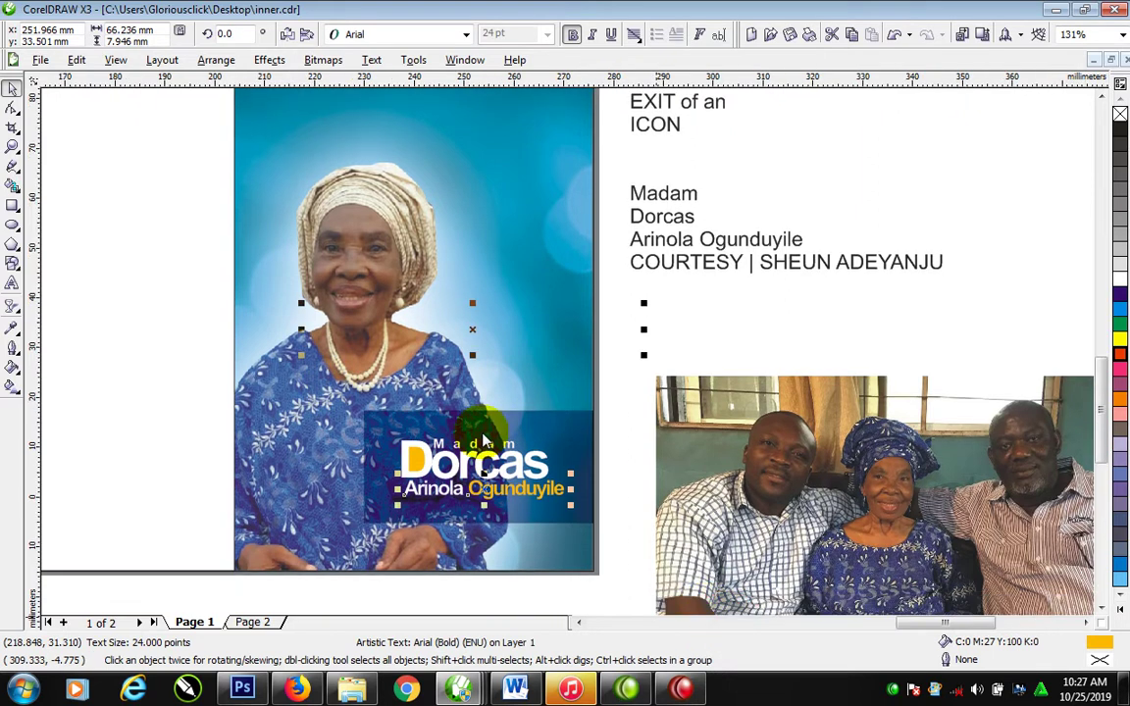
pyautogui.doubleClick(444, 326)
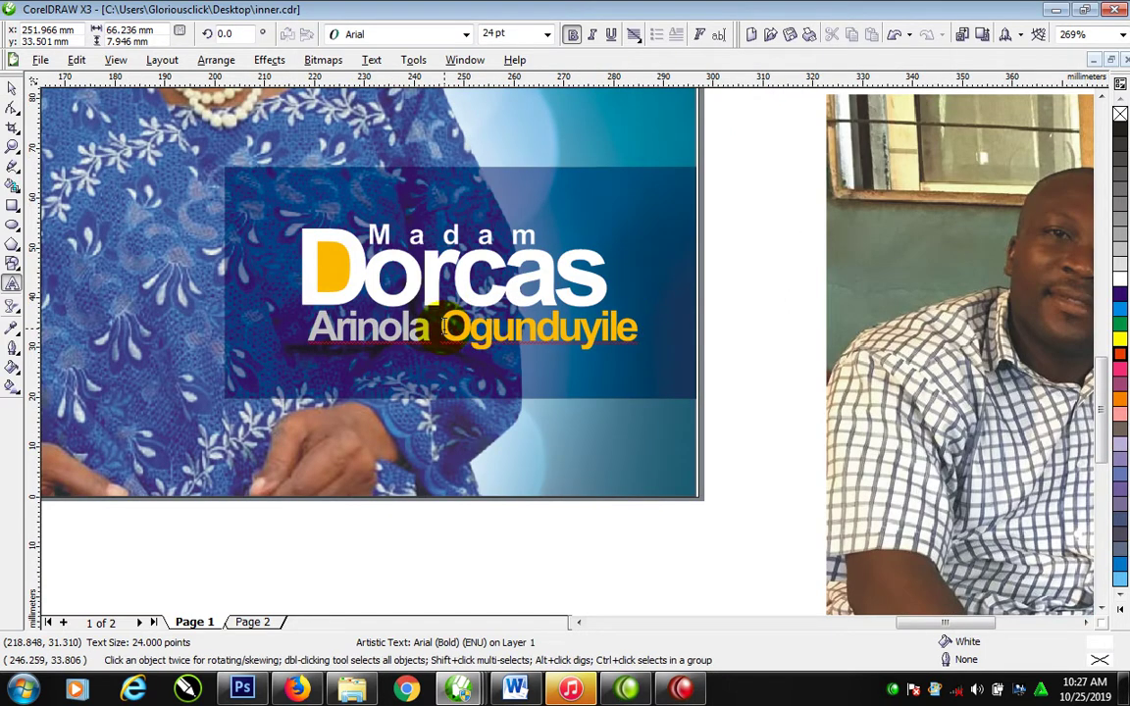
pyautogui.press('BackSpace')
pyautogui.hotkey('ctrl', 'space')
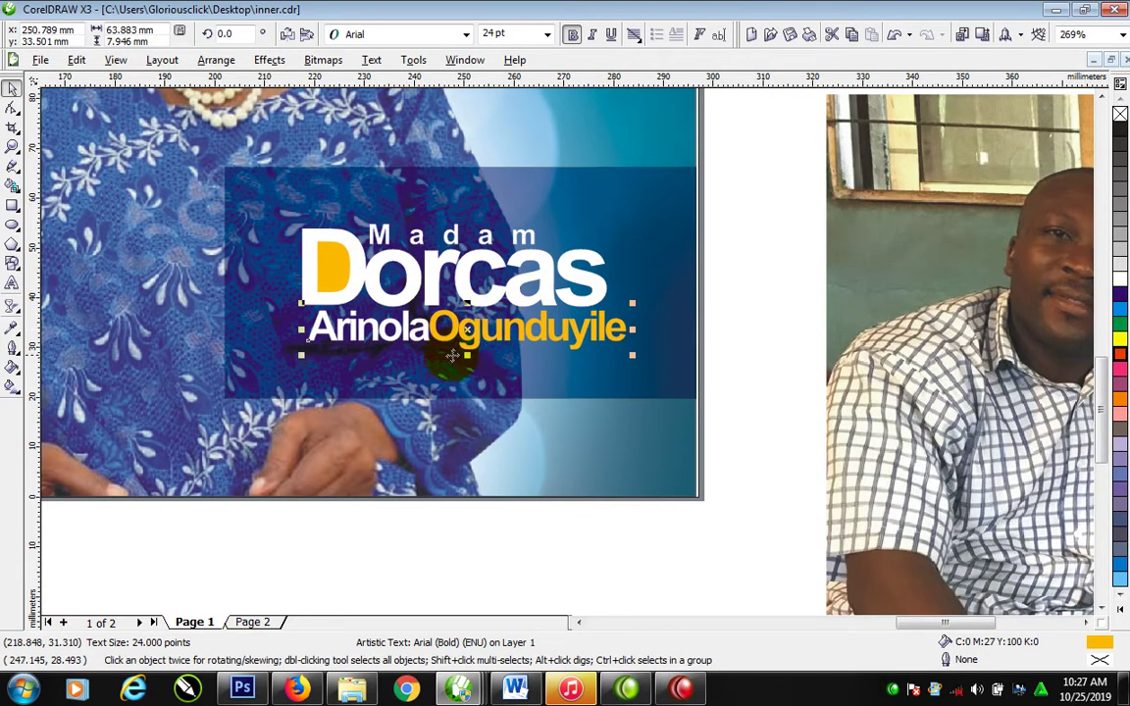
# Align the middle name and surname line with the first name's left edge, and enlarge the name lettering to about 73 by 29 mm
pyautogui.moveTo(475, 337); pyautogui.dragTo(464, 340)
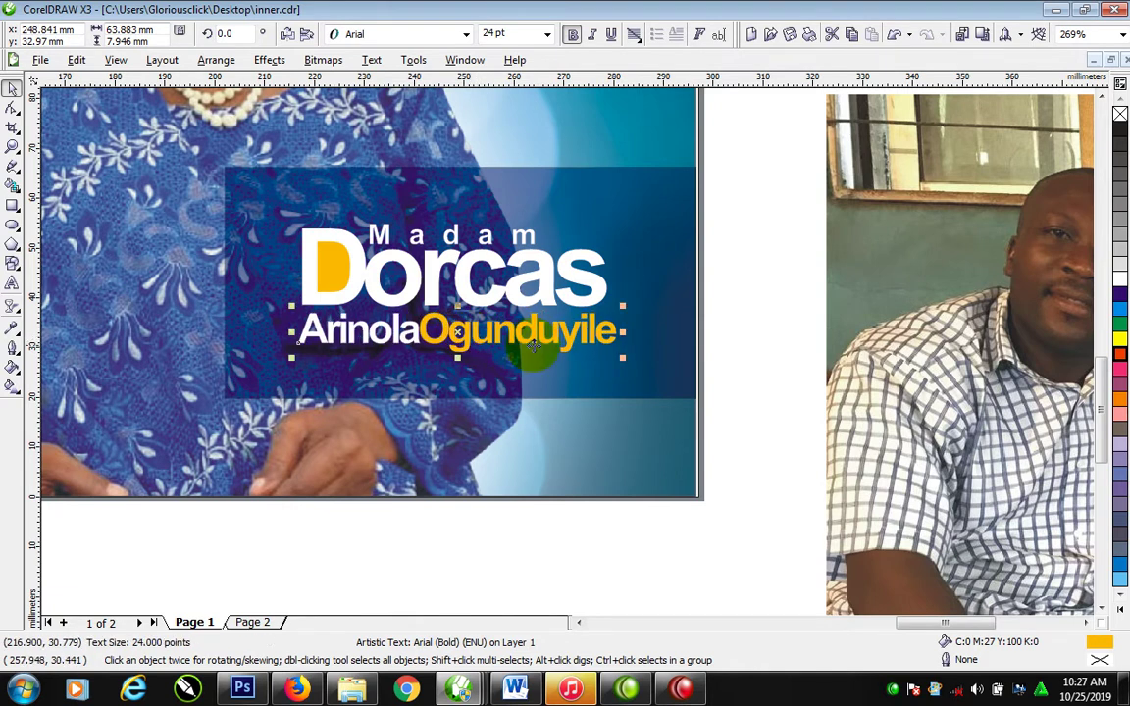
pyautogui.moveTo(755, 196); pyautogui.dragTo(241, 382)
pyautogui.moveTo(292, 217); pyautogui.dragTo(247, 200)
pyautogui.scroll(-4, 408, 385)
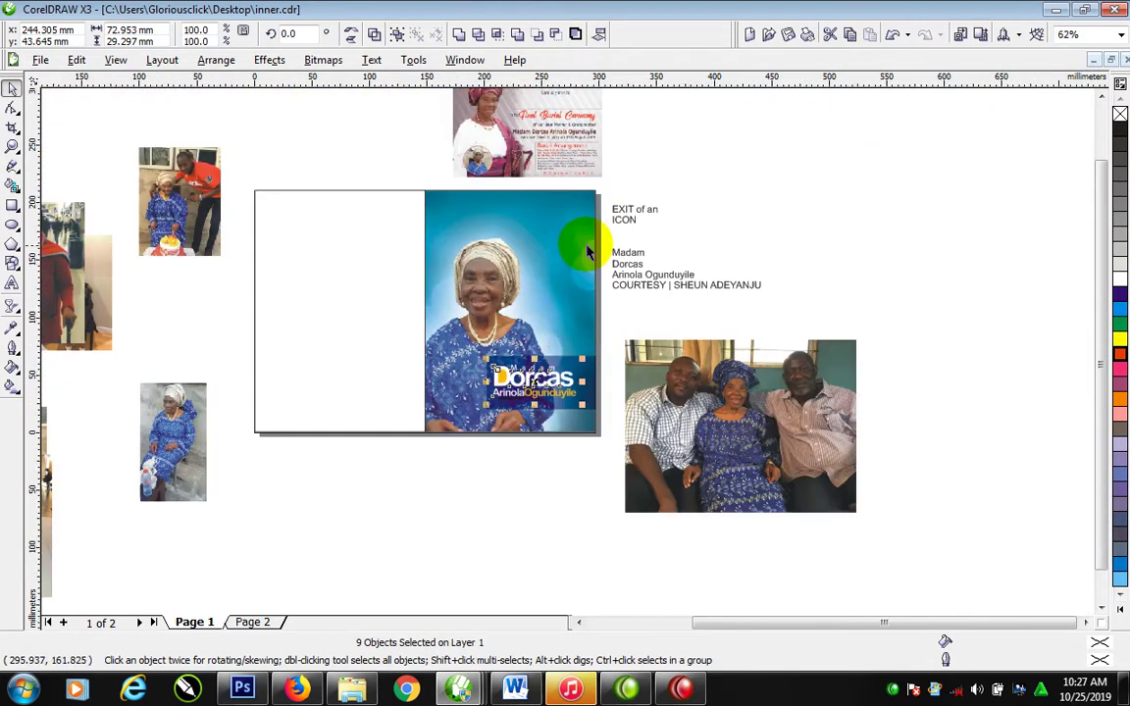
pyautogui.scroll(2, 692, 339)
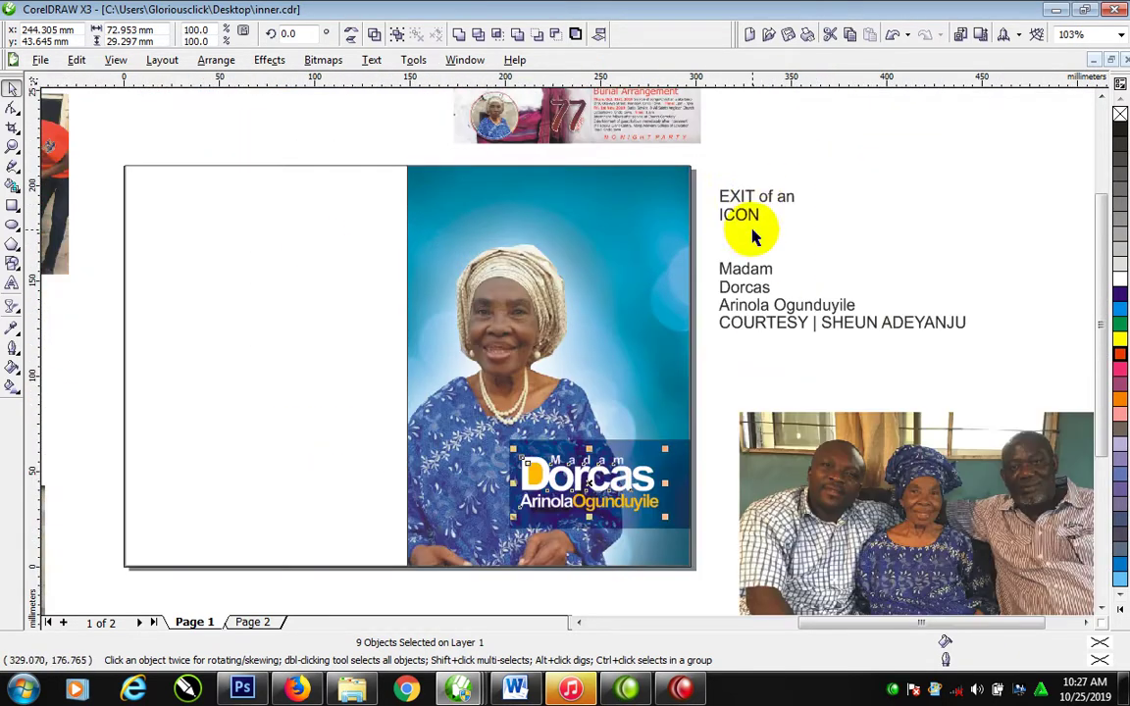
# Place a copy of "EXIT of an" at the top of the front cover and reword it as "CALLED TO" above a separate "GLORY" line
pyautogui.click(757, 196)
pyautogui.moveTo(757, 196); pyautogui.dragTo(603, 197)
pyautogui.doubleClick(605, 197)
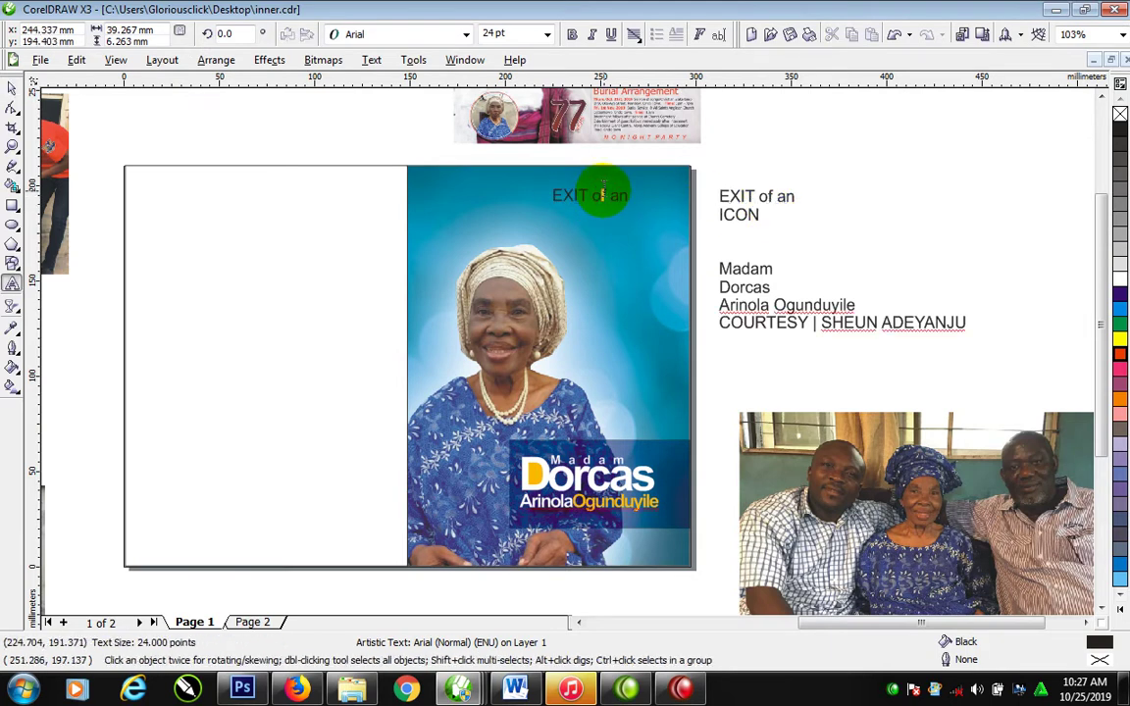
pyautogui.hotkey('ctrl', 'a')
pyautogui.write('C')
pyautogui.hotkey('ctrl', 'space')
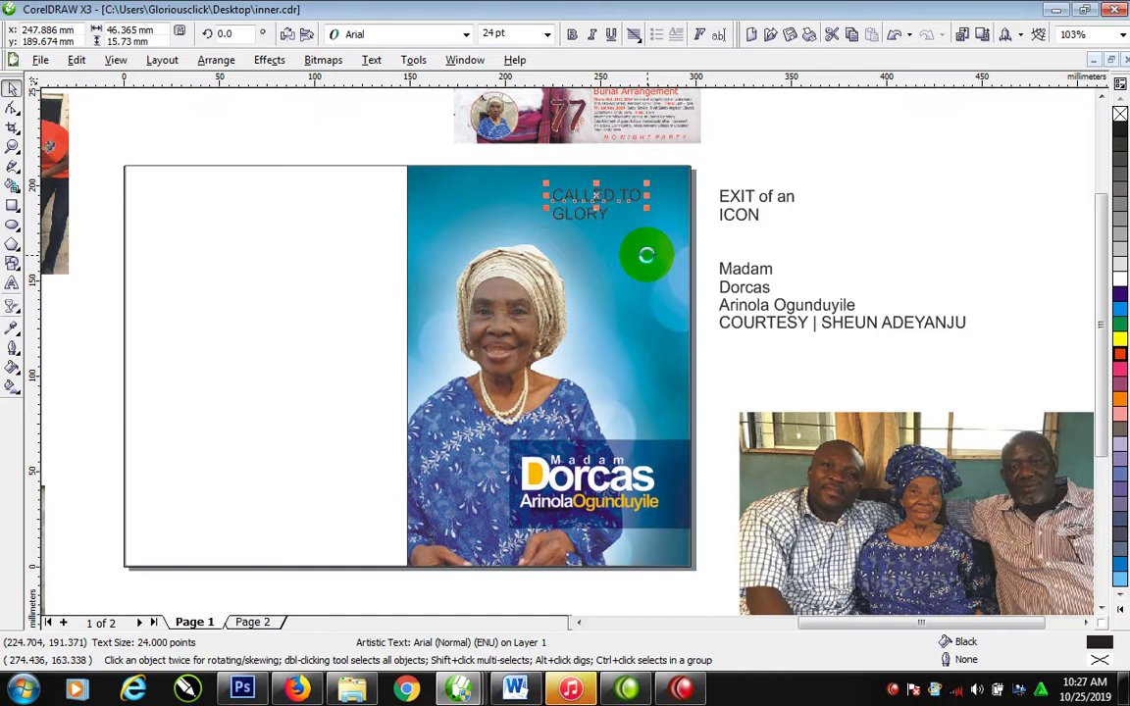
# Make "CALLED TO" bold and reduce it to about 13.8 pt
pyautogui.click(573, 35)
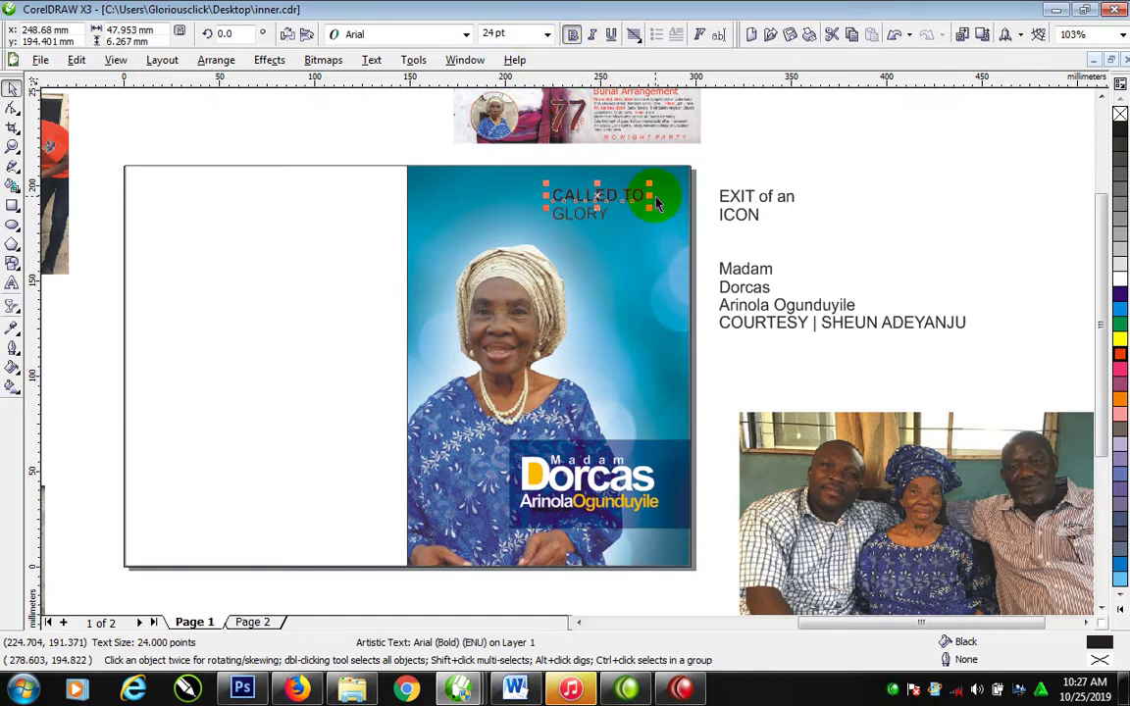
pyautogui.moveTo(649, 187); pyautogui.dragTo(608, 180)
pyautogui.press('F2')
pyautogui.moveTo(481, 159); pyautogui.dragTo(769, 332)
pyautogui.scroll(3, 654, 191)
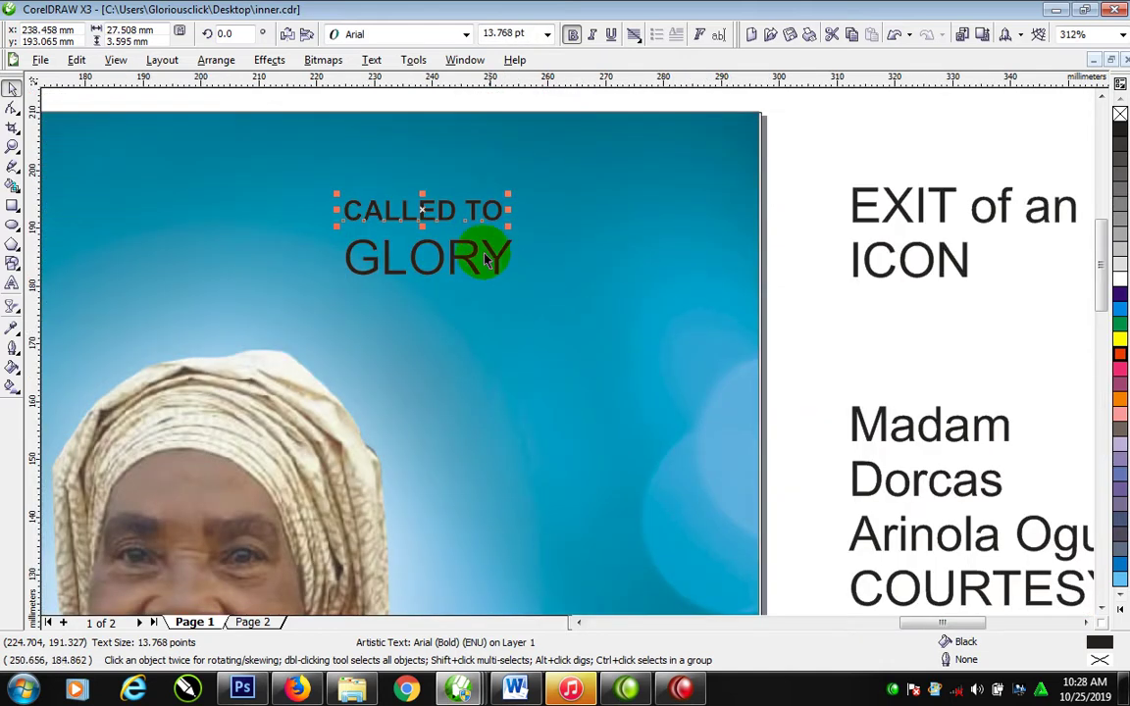
# Make "GLORY" bold, tighten its letter spacing and colour it white
pyautogui.click(497, 263)
pyautogui.click(572, 34)
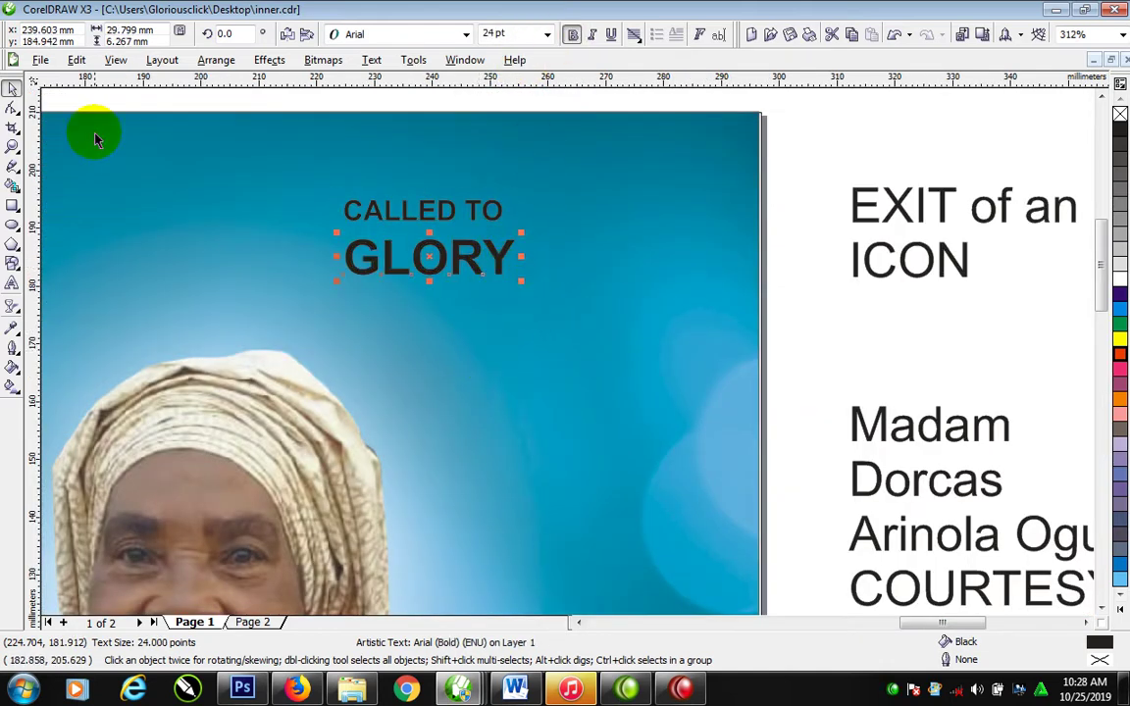
pyautogui.click(55, 155)
pyautogui.click(13, 111)
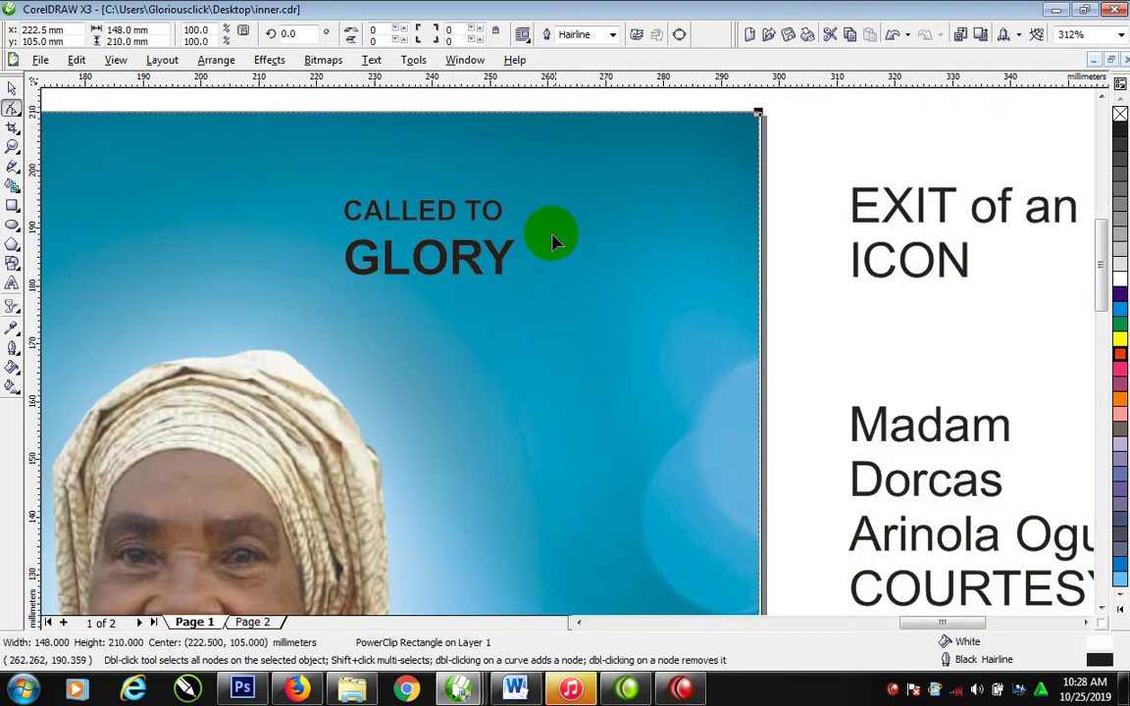
pyautogui.click(500, 260)
pyautogui.moveTo(510, 280); pyautogui.dragTo(495, 278)
pyautogui.press('space')
pyautogui.click(1120, 281)
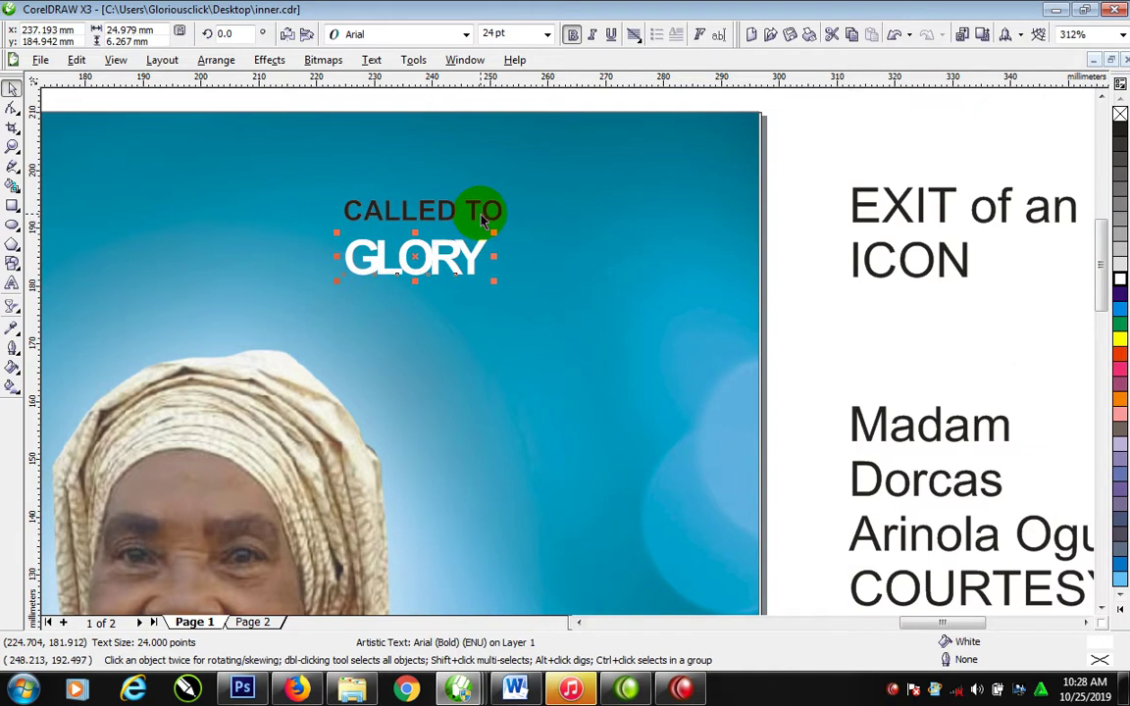
# Separate "TO" from "CALLED" and draw a rectangle about 6.7 by 4.4 mm around it
pyautogui.click(487, 227)
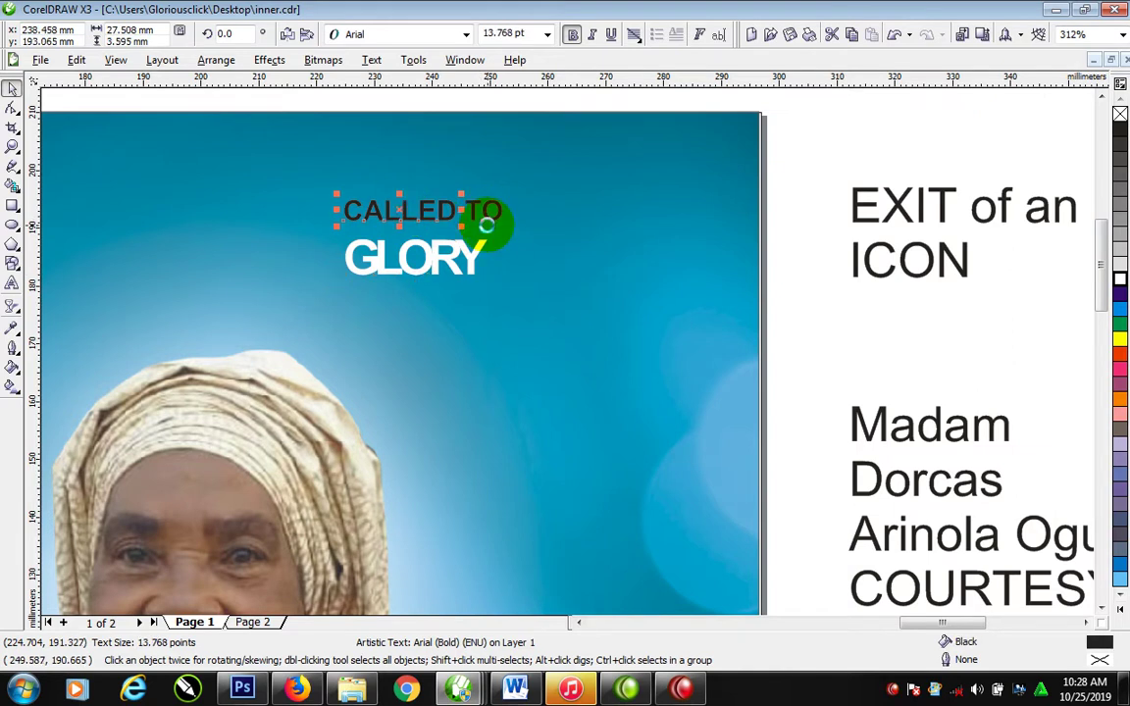
pyautogui.click(11, 205)
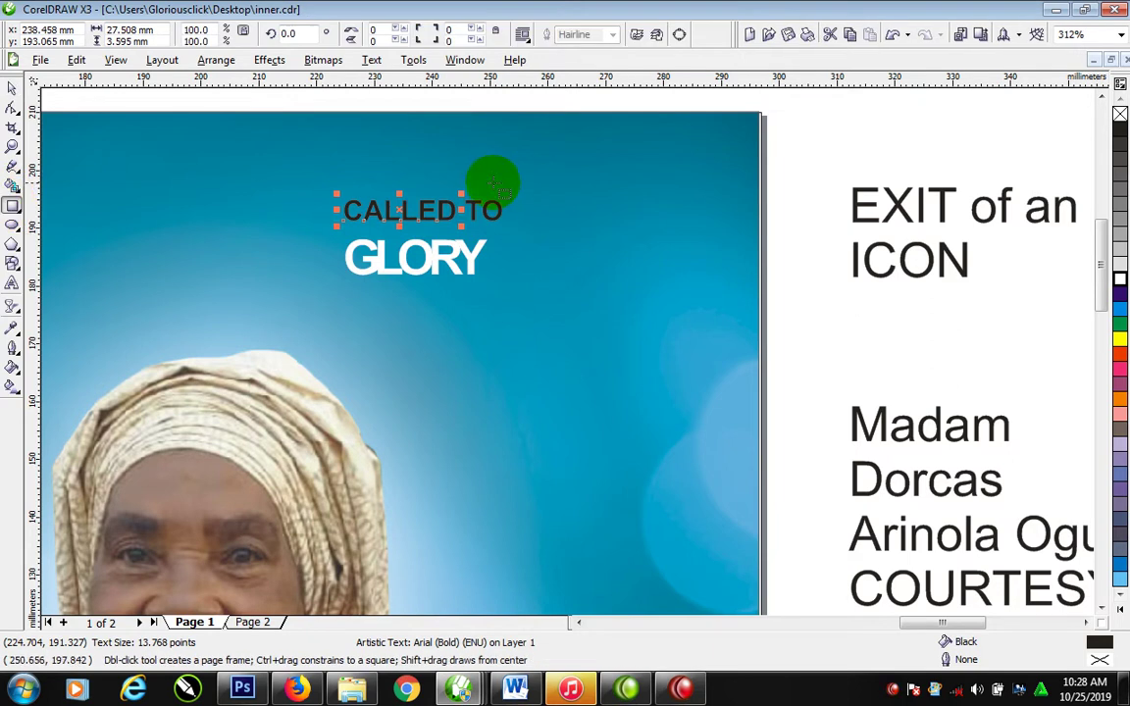
pyautogui.click(474, 199)
pyautogui.moveTo(462, 200); pyautogui.dragTo(502, 225)
pyautogui.press('space')
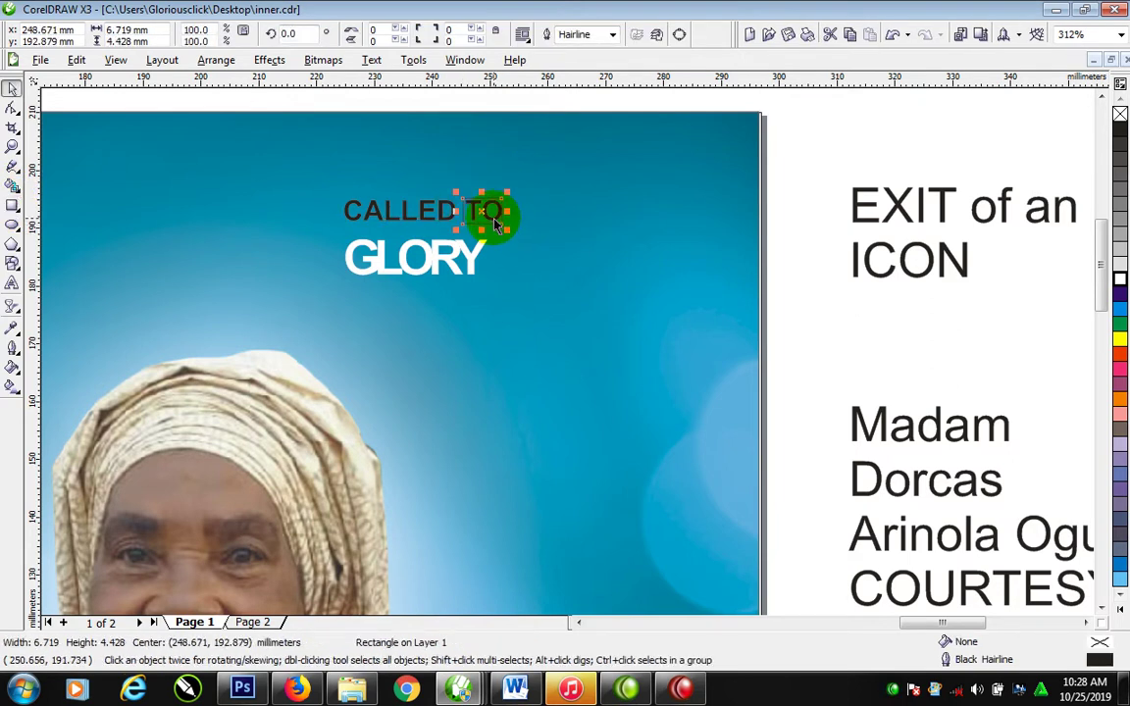
# Scale down "TO" and fit it with its rectangle beside "CALLED", combining the two into a block with knocked-out letters
pyautogui.keyDown('shift'); pyautogui.click(493, 218); pyautogui.keyUp('shift')
pyautogui.moveTo(505, 191); pyautogui.dragTo(504, 196)
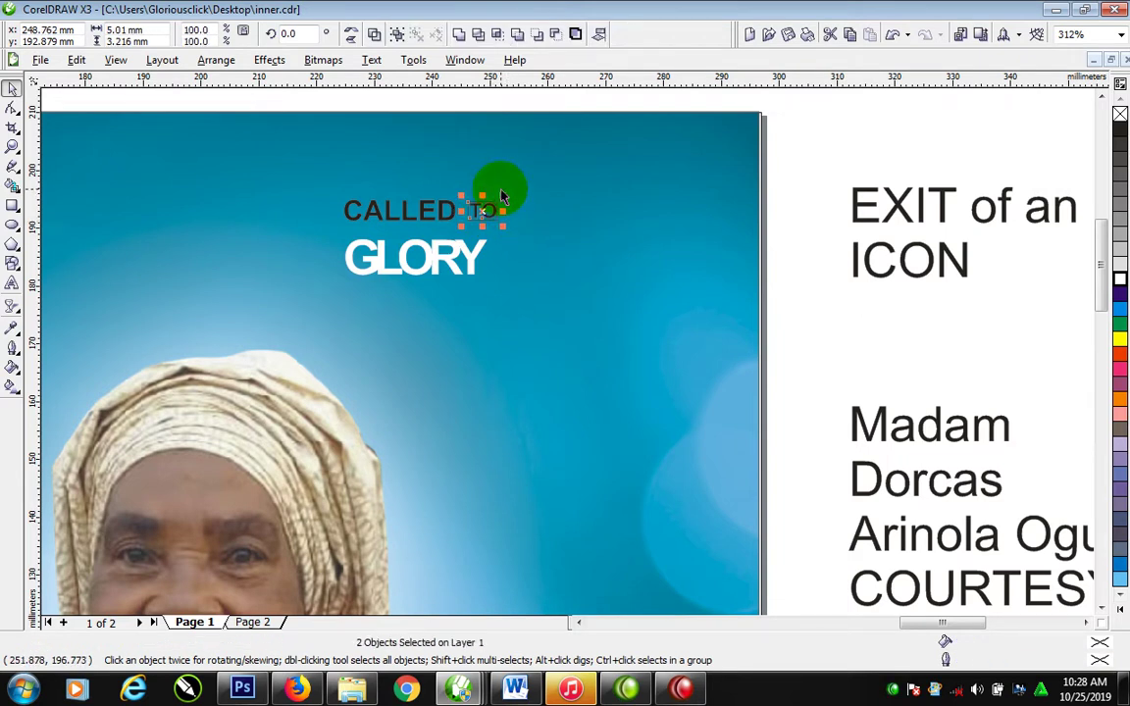
pyautogui.click(497, 214)
pyautogui.click(498, 203)
pyautogui.moveTo(503, 198); pyautogui.dragTo(454, 214)
pyautogui.hotkey('ctrl', 'l')
# Fit "GLORY" beneath "CALLED TO" at about 26 pt, and enlarge the whole heading to about 56 by 22 mm, all in white
pyautogui.moveTo(477, 260); pyautogui.dragTo(488, 243)
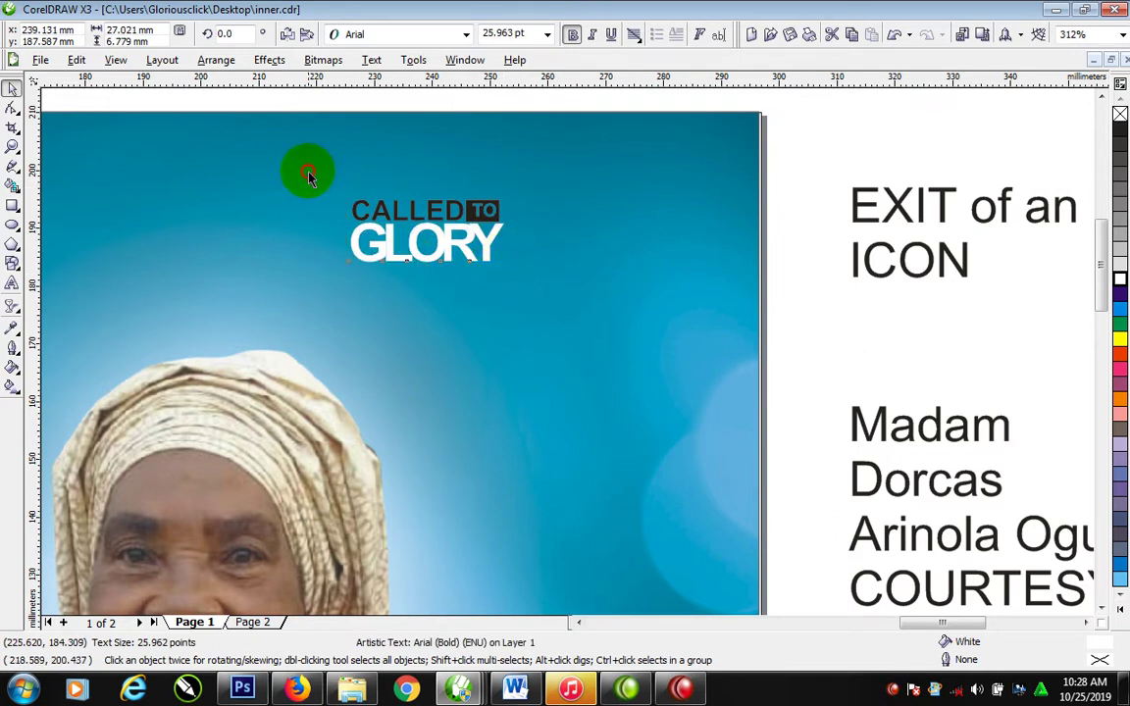
pyautogui.moveTo(310, 164); pyautogui.dragTo(574, 307)
pyautogui.moveTo(512, 266); pyautogui.dragTo(676, 378)
pyautogui.scroll(-3, 575, 349)
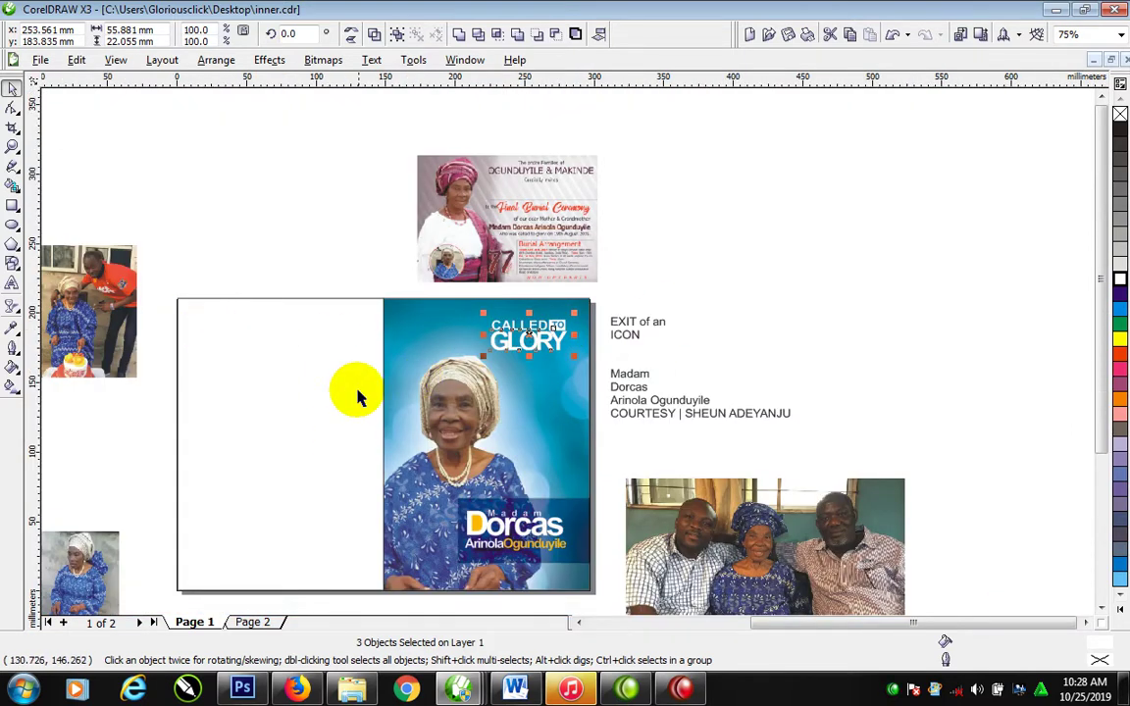
# Copy all properties of the transparent name panel, including its C:81 M:60 Y:0 K:19 fill, to the blank back cover rectangle
pyautogui.click(272, 325)
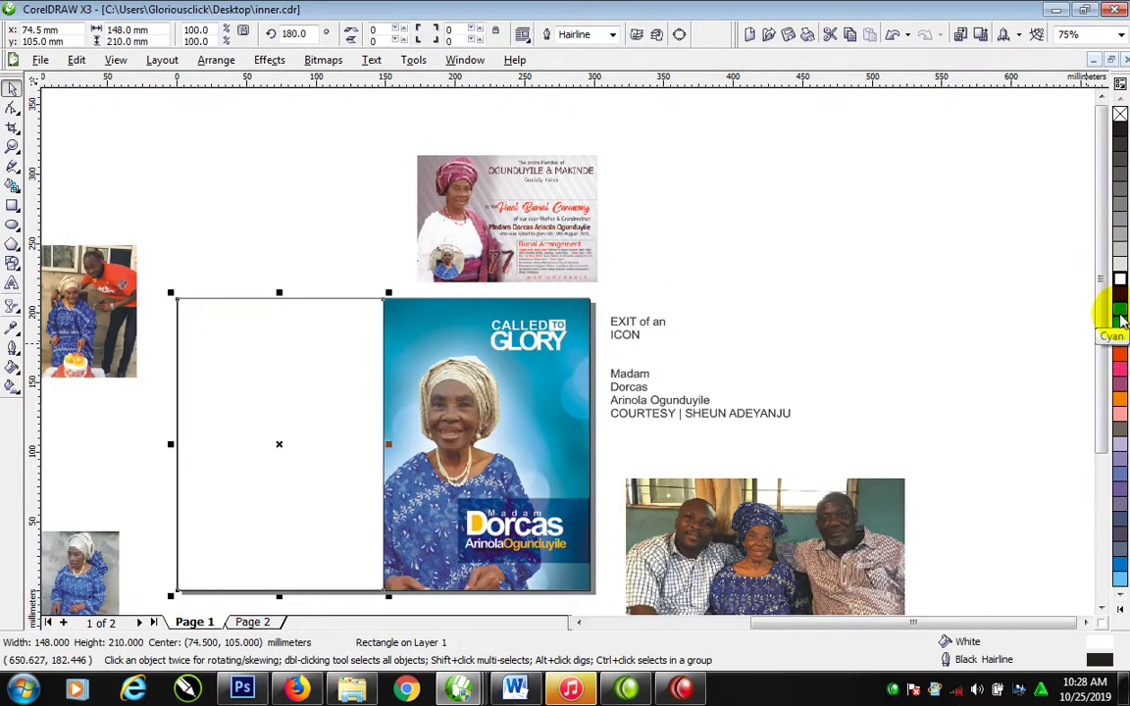
pyautogui.moveTo(511, 456); pyautogui.dragTo(340, 416)
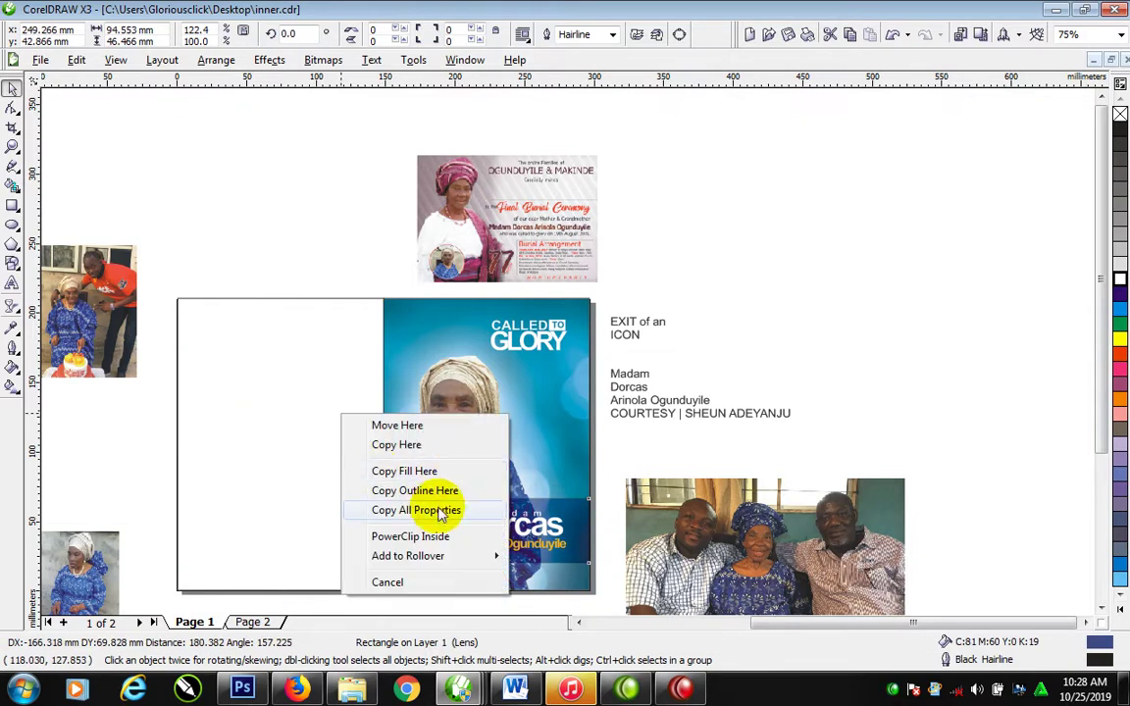
pyautogui.click(439, 512)
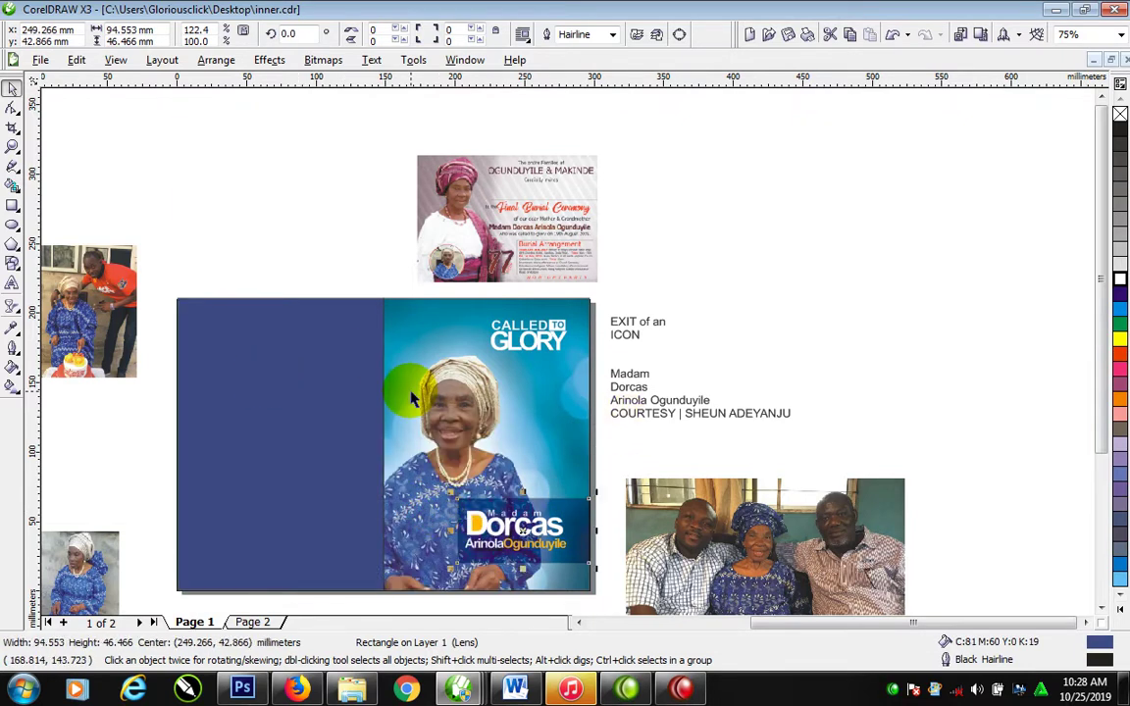
# Try a smaller copy of the back cover rectangle, about 80 by 113 mm, in its upper left corner
pyautogui.scroll(-1, 412, 395)
pyautogui.press('F2')
pyautogui.moveTo(153, 195); pyautogui.dragTo(783, 473)
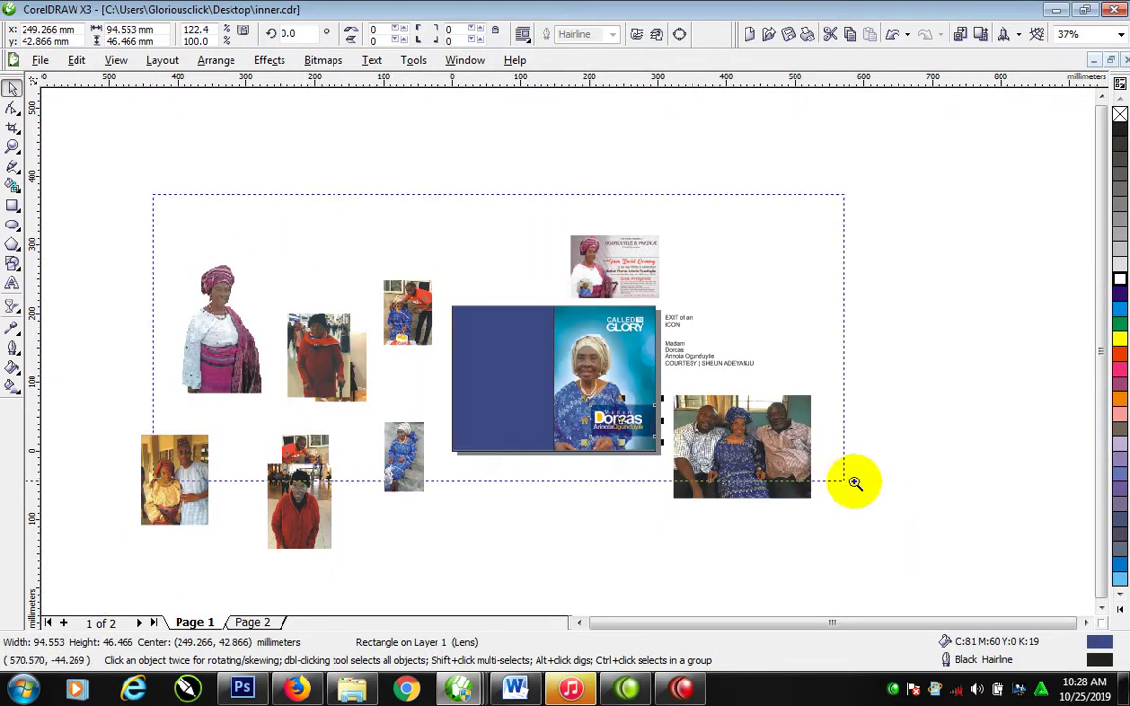
pyautogui.scroll(1, 520, 371)
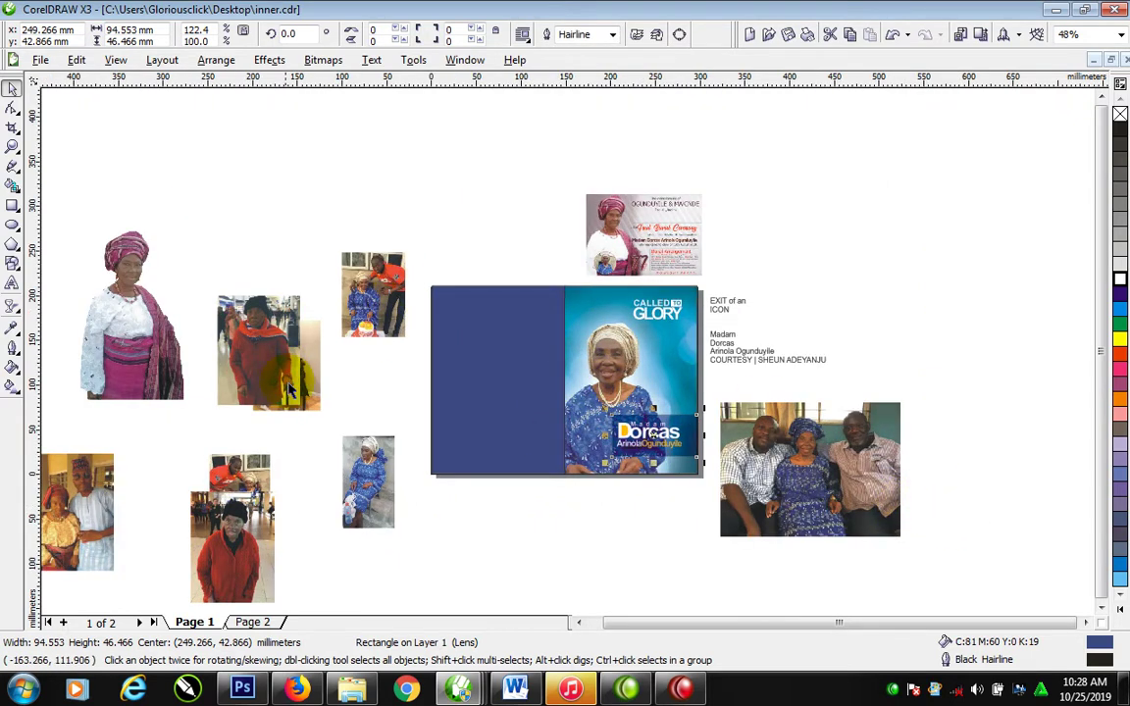
pyautogui.click(482, 339)
pyautogui.moveTo(567, 478); pyautogui.dragTo(551, 394)
pyautogui.rightClick(551, 395)
pyautogui.click(460, 366)
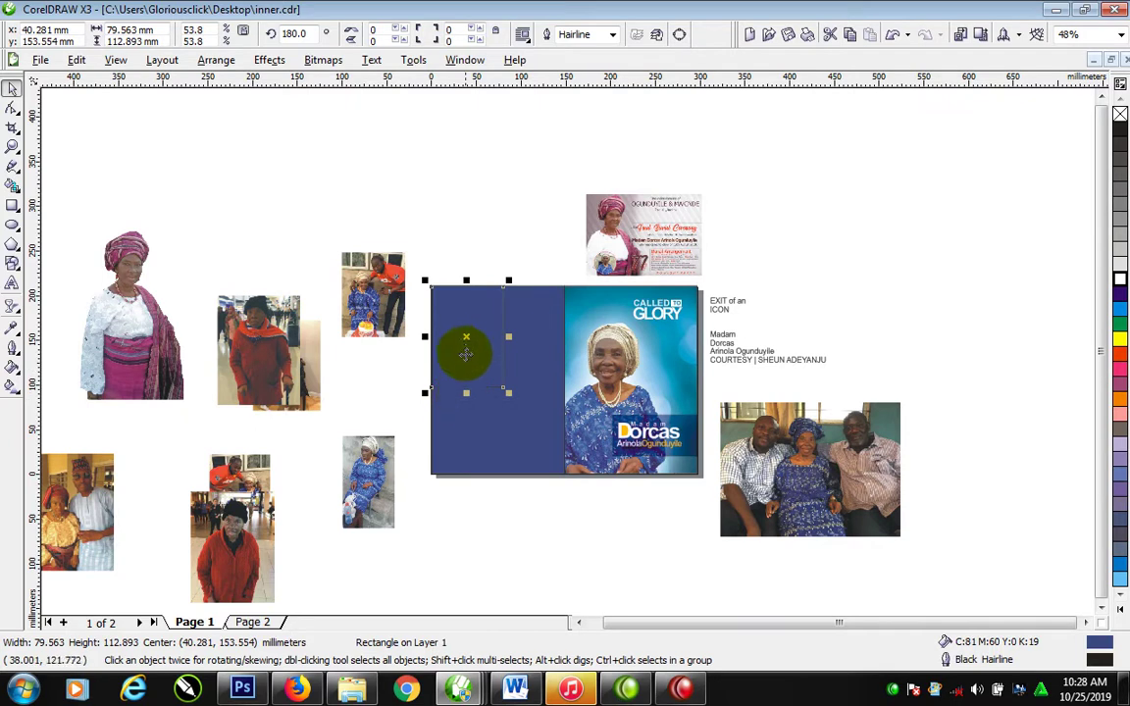
# Try skewing the small rectangle into a white slanted band with a duplicate continuing it down the back cover, and delete both
pyautogui.click(467, 395)
pyautogui.click(461, 306)
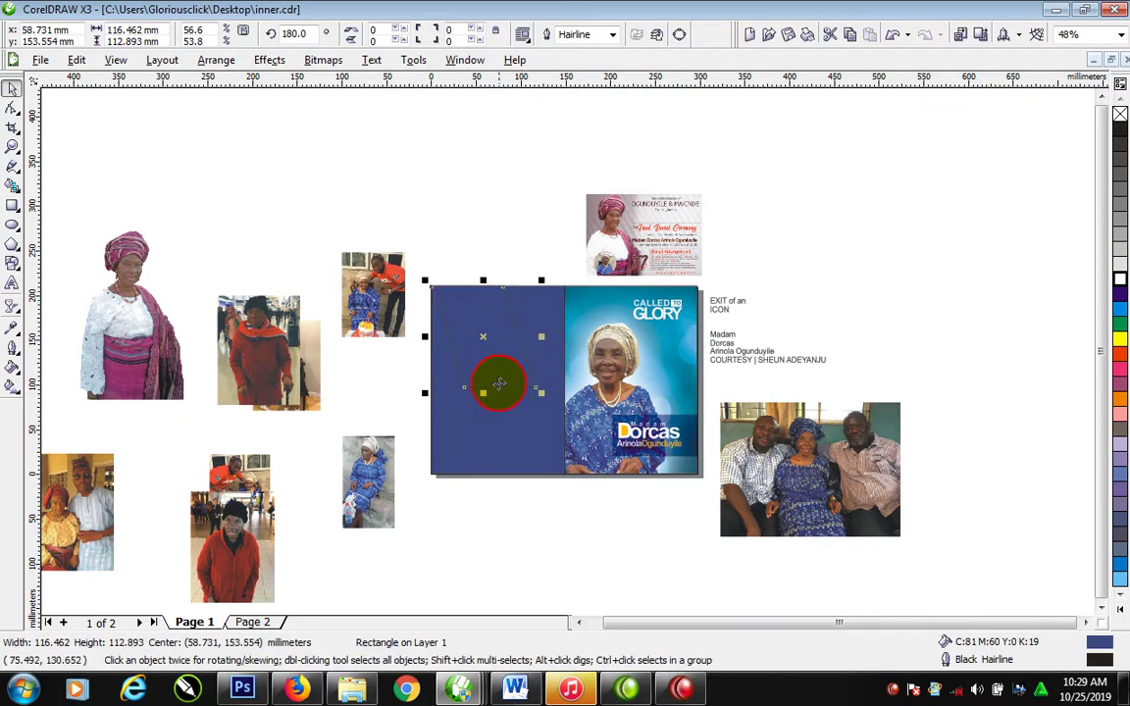
pyautogui.click(1121, 280)
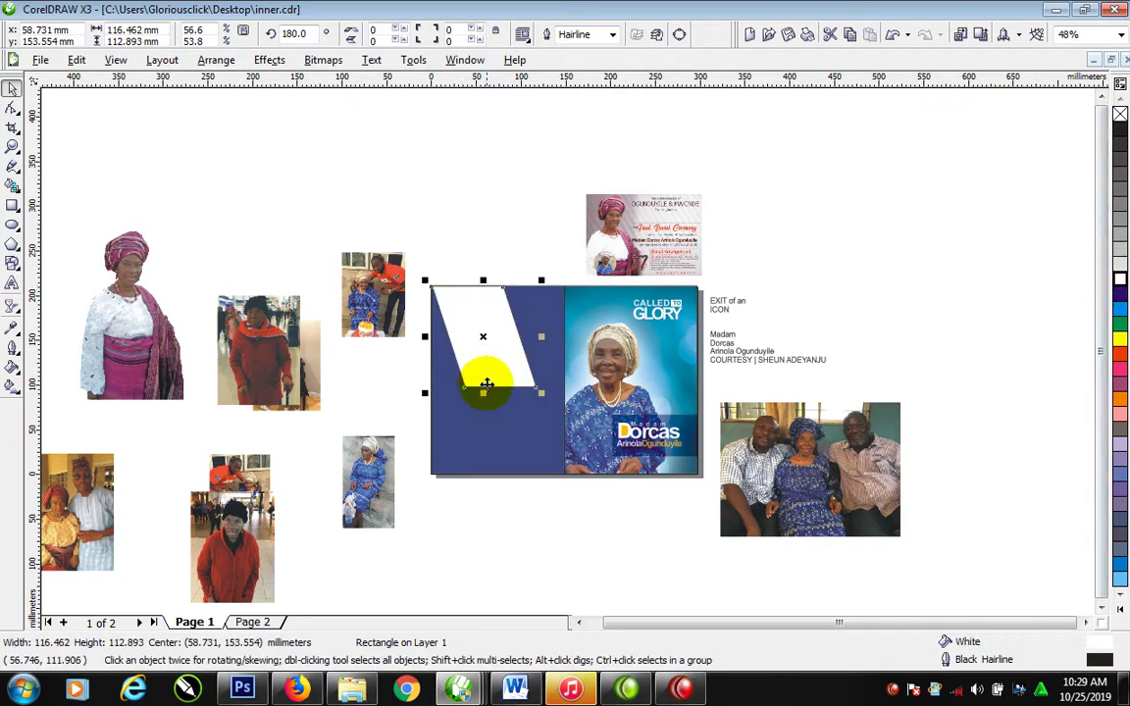
pyautogui.moveTo(540, 392); pyautogui.dragTo(558, 408)
pyautogui.moveTo(503, 304); pyautogui.dragTo(538, 414)
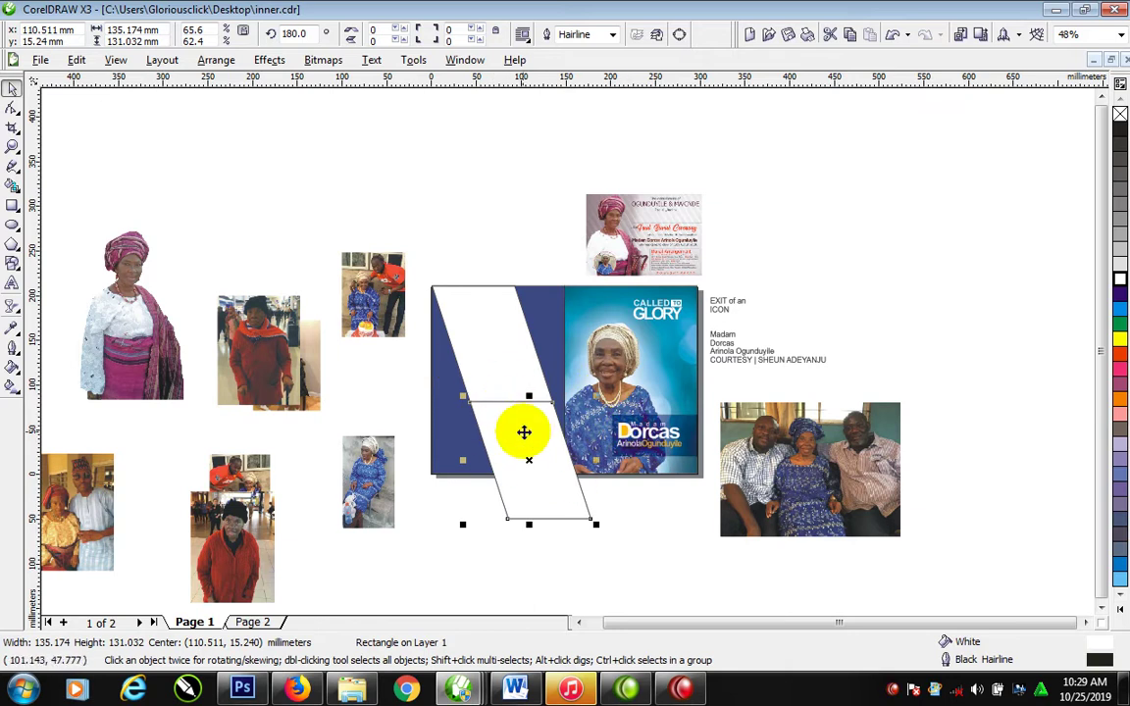
pyautogui.press('Delete')
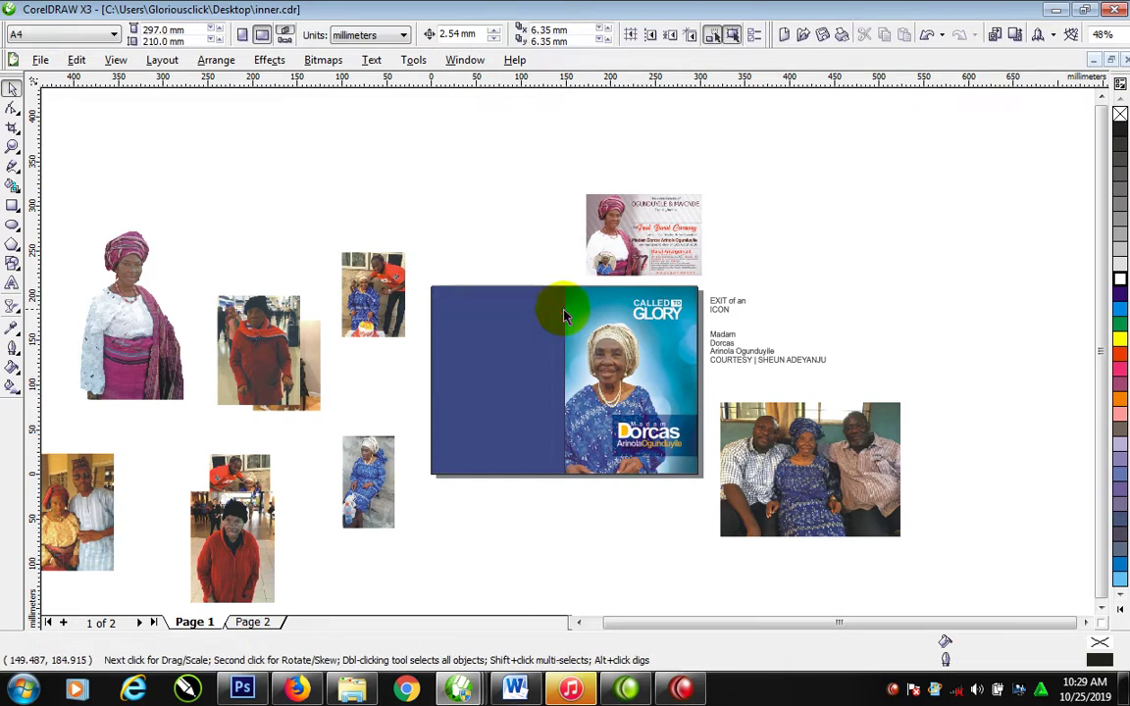
# PowerClip the red-coat photo into a centred copy of the back cover rectangle, about 91 by 129 mm, and outline it in white
pyautogui.click(564, 287)
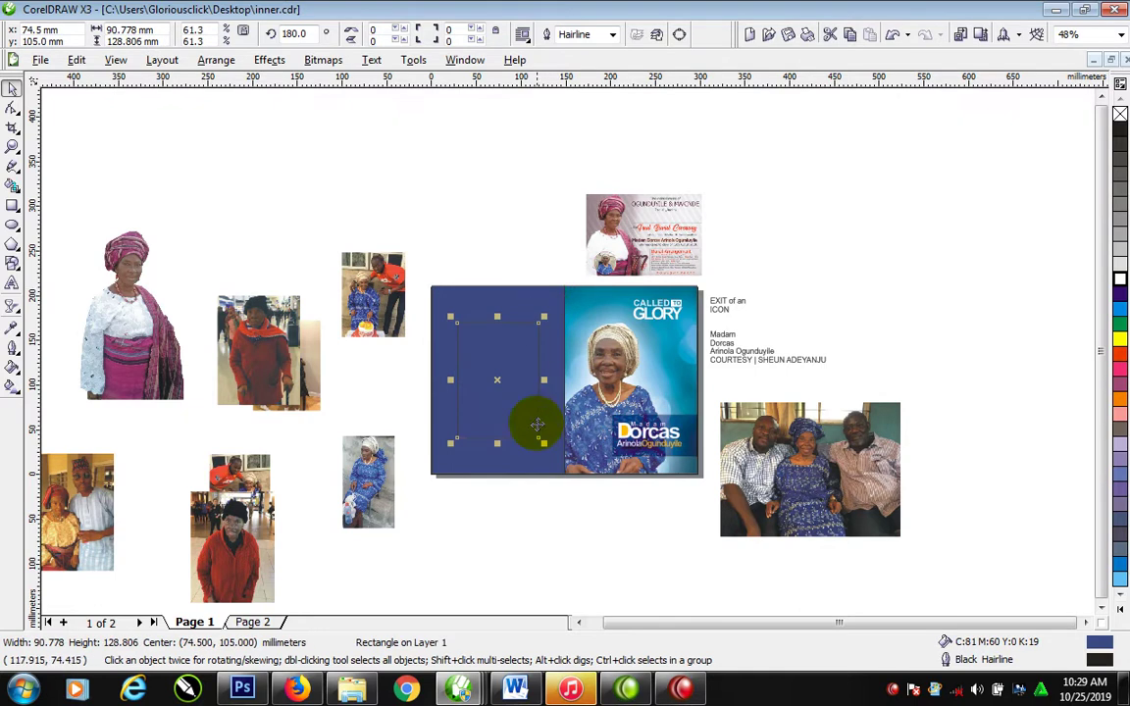
pyautogui.moveTo(291, 357); pyautogui.dragTo(490, 366)
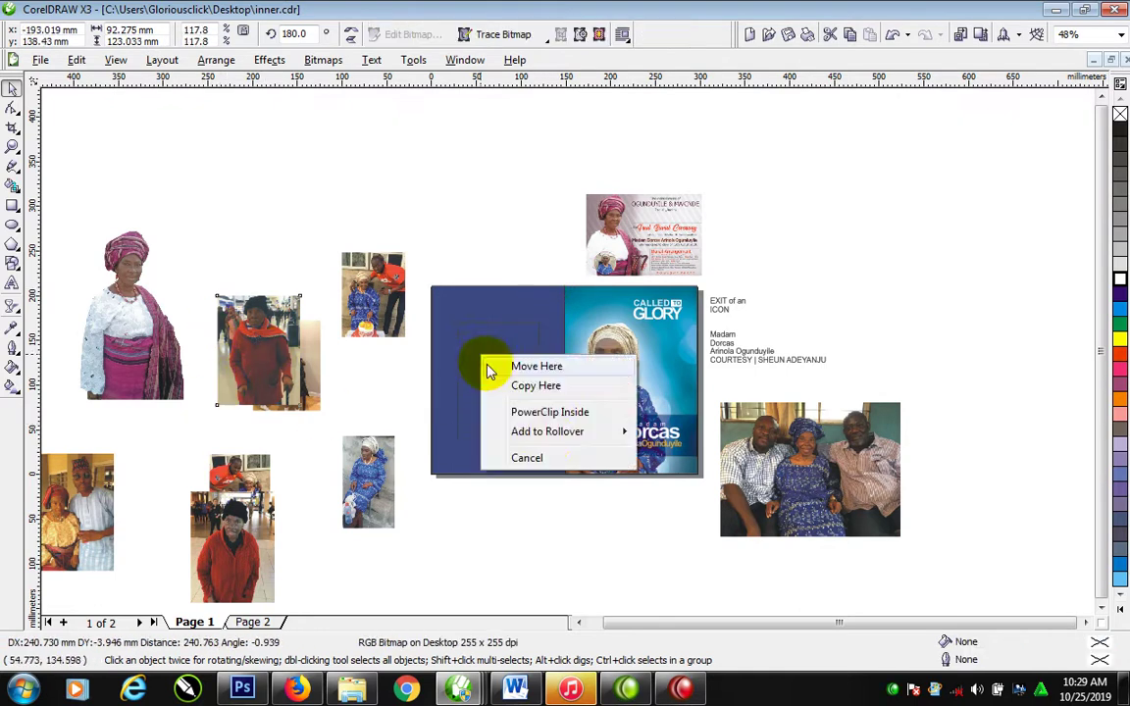
pyautogui.click(545, 412)
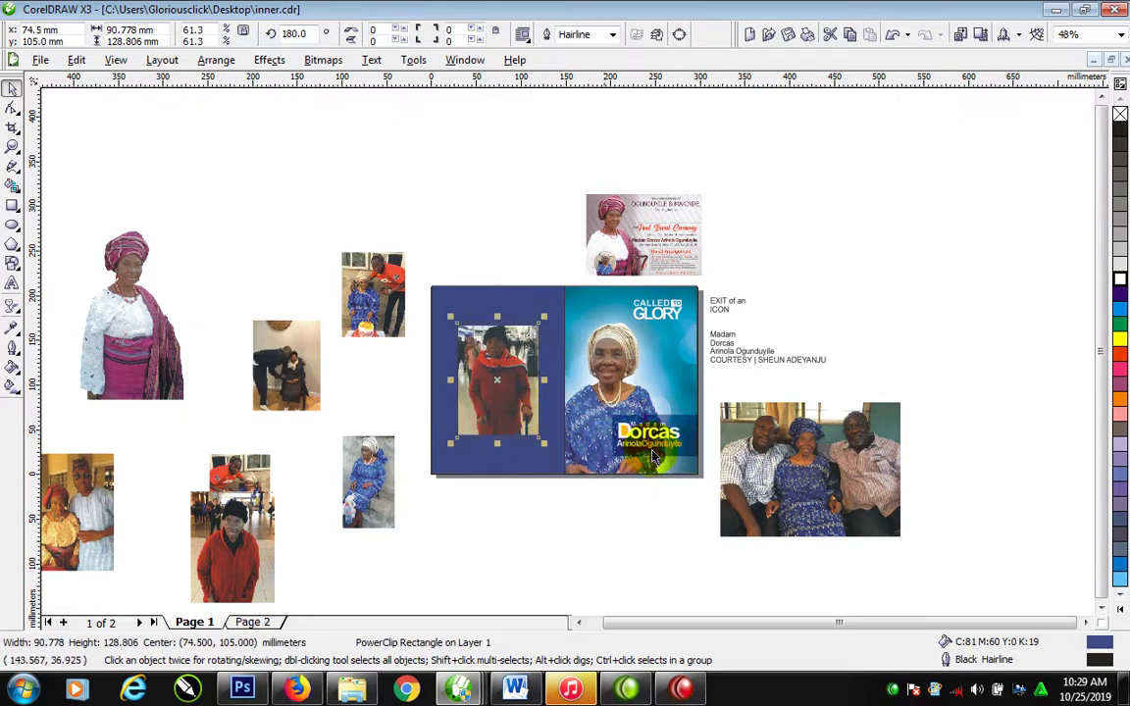
pyautogui.rightClick(1119, 276)
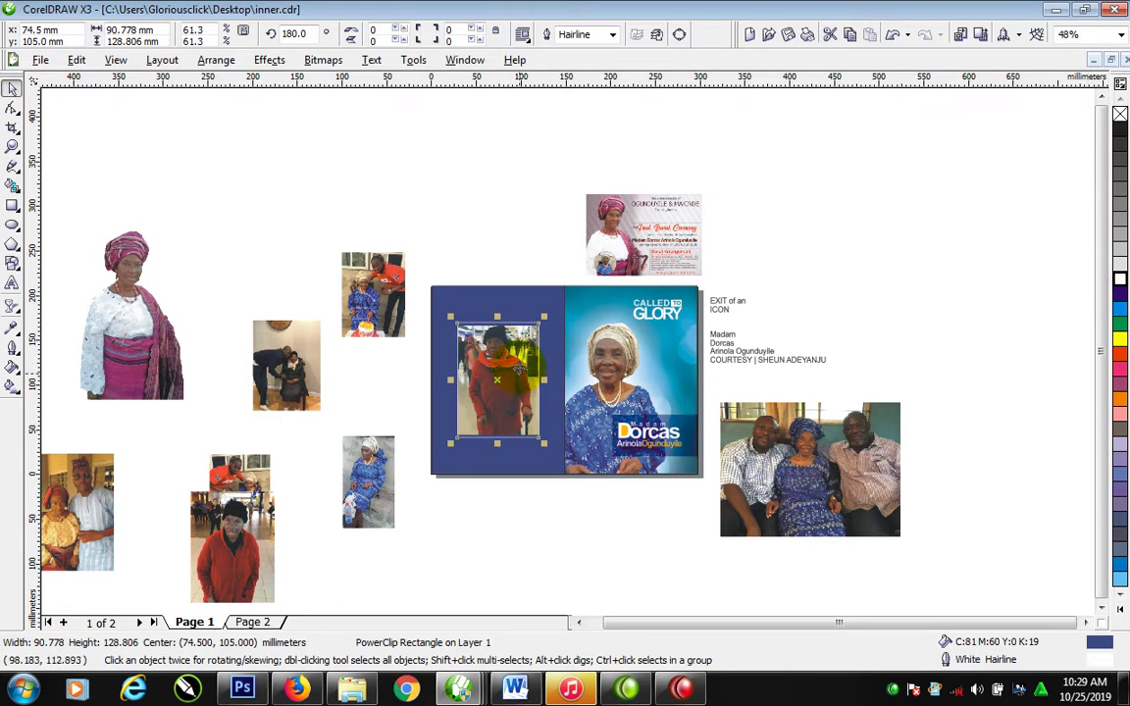
# Enlarge the red-coat photo inside its PowerClip frame to fill it, and finish editing the contents
pyautogui.press('F2')
pyautogui.moveTo(379, 270); pyautogui.dragTo(780, 513)
pyautogui.keyDown('ctrl'); pyautogui.click(478, 280); pyautogui.keyUp('ctrl')
pyautogui.click(485, 232)
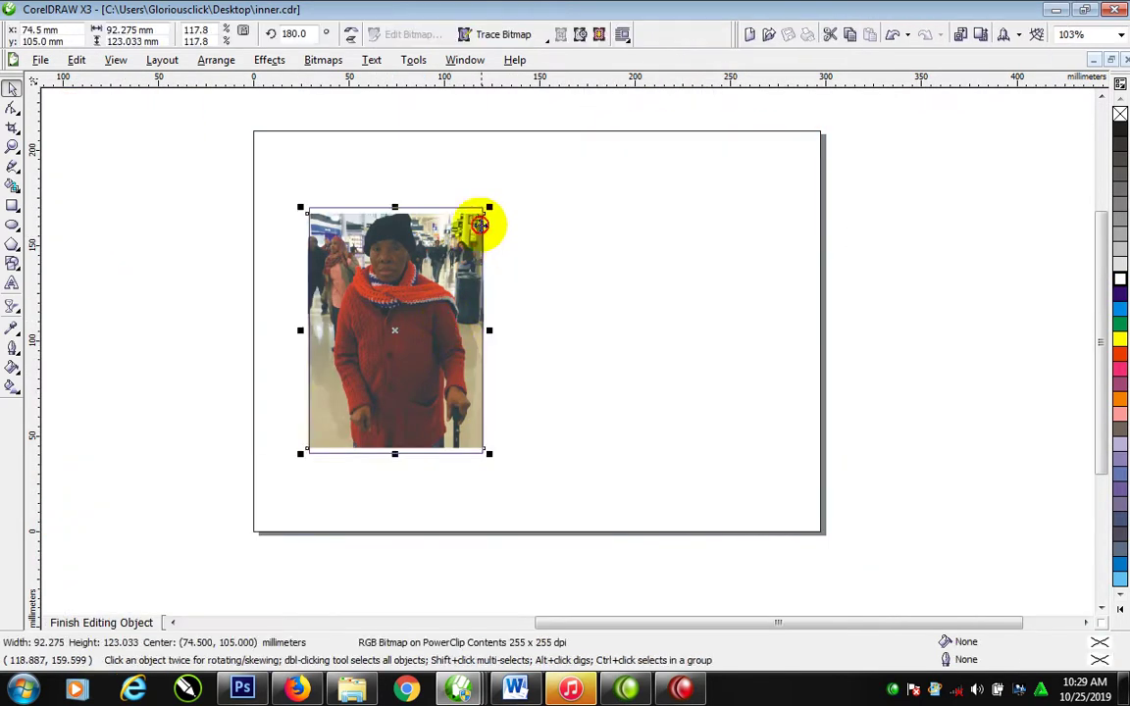
pyautogui.moveTo(487, 204)
pyautogui.mouseDown()
pyautogui.moveTo(498, 194)
pyautogui.moveTo(493, 203)
pyautogui.mouseUp()
pyautogui.keyDown('ctrl'); pyautogui.click(447, 341); pyautogui.keyUp('ctrl')
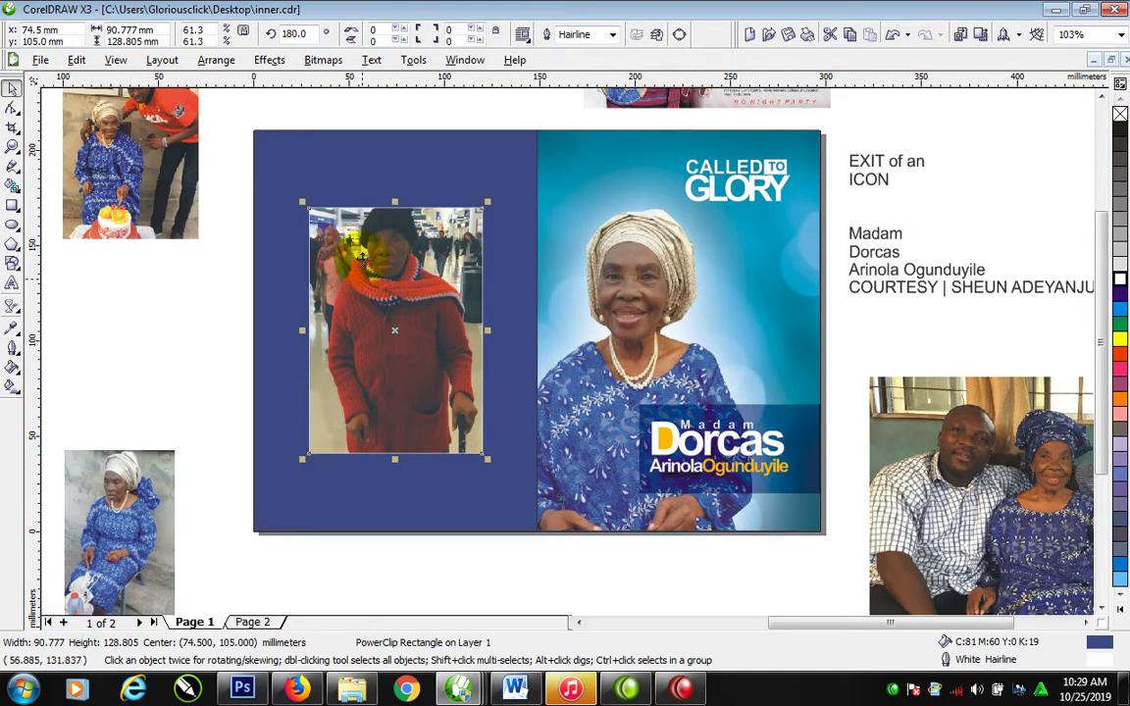
# Set the photo frame's outline width to 5 points
pyautogui.press('F12')
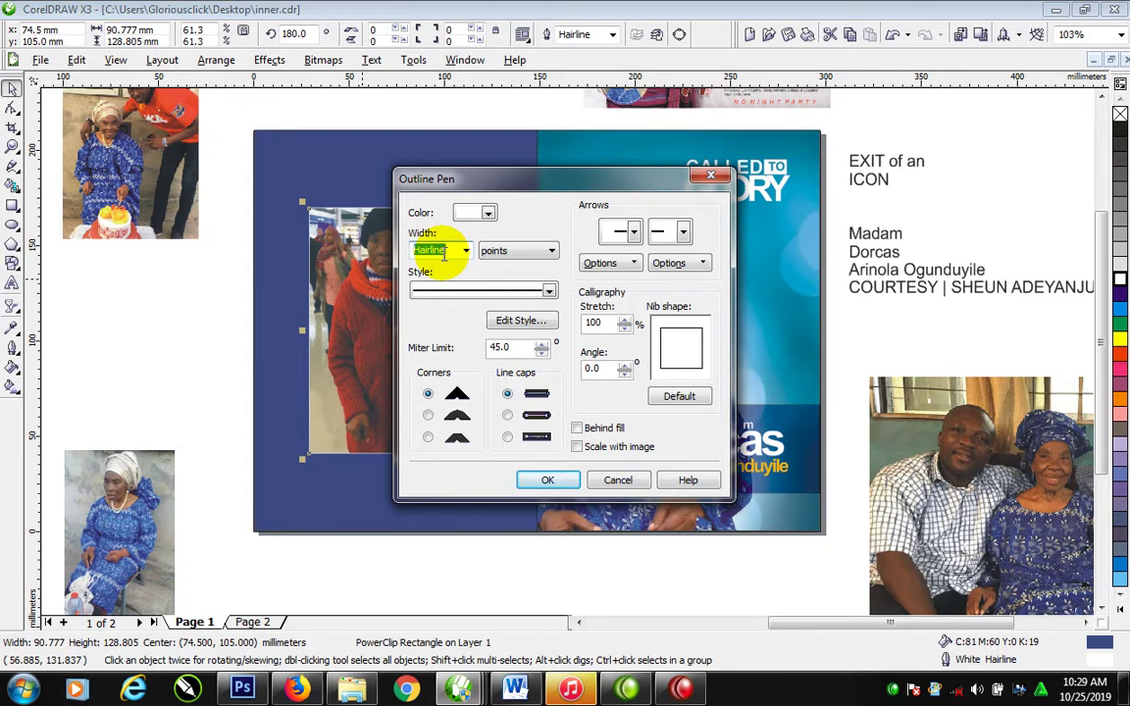
pyautogui.write('5')
pyautogui.click(550, 479)
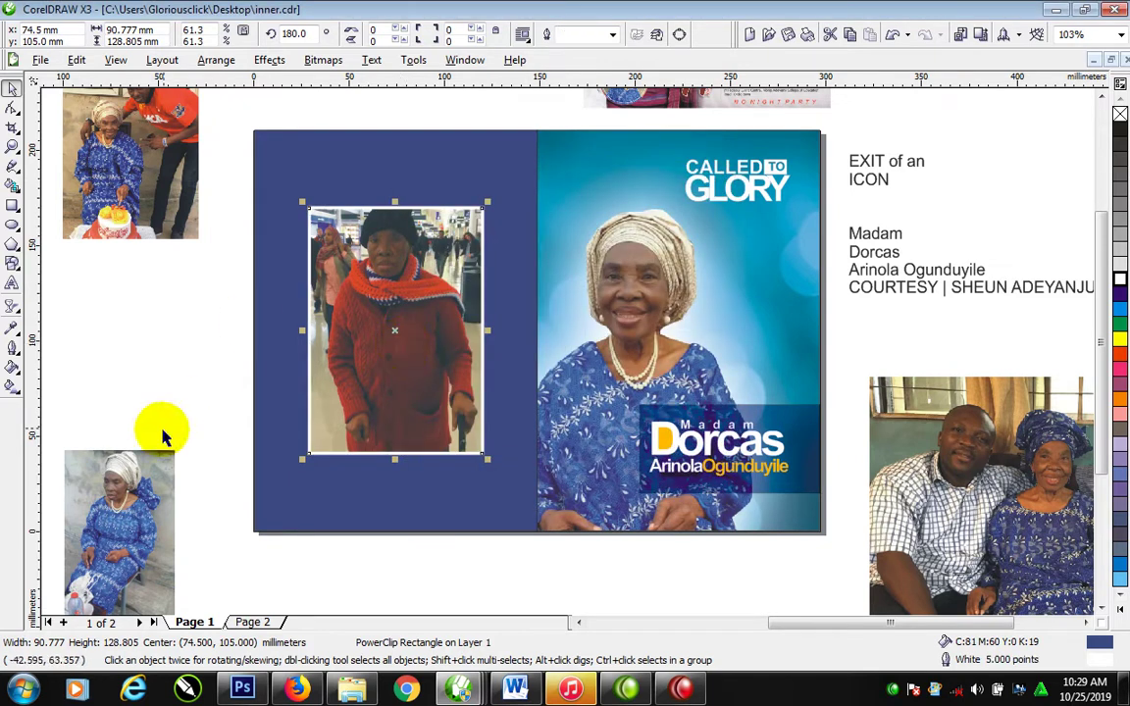
# Draw a vertical bar about 12 by 66 mm below the framed photo, fully round its corners, and place a duplicate beside it, slightly lower
pyautogui.click(11, 206)
pyautogui.moveTo(310, 445)
pyautogui.mouseDown()
pyautogui.moveTo(353, 555)
pyautogui.moveTo(334, 564)
pyautogui.mouseUp()
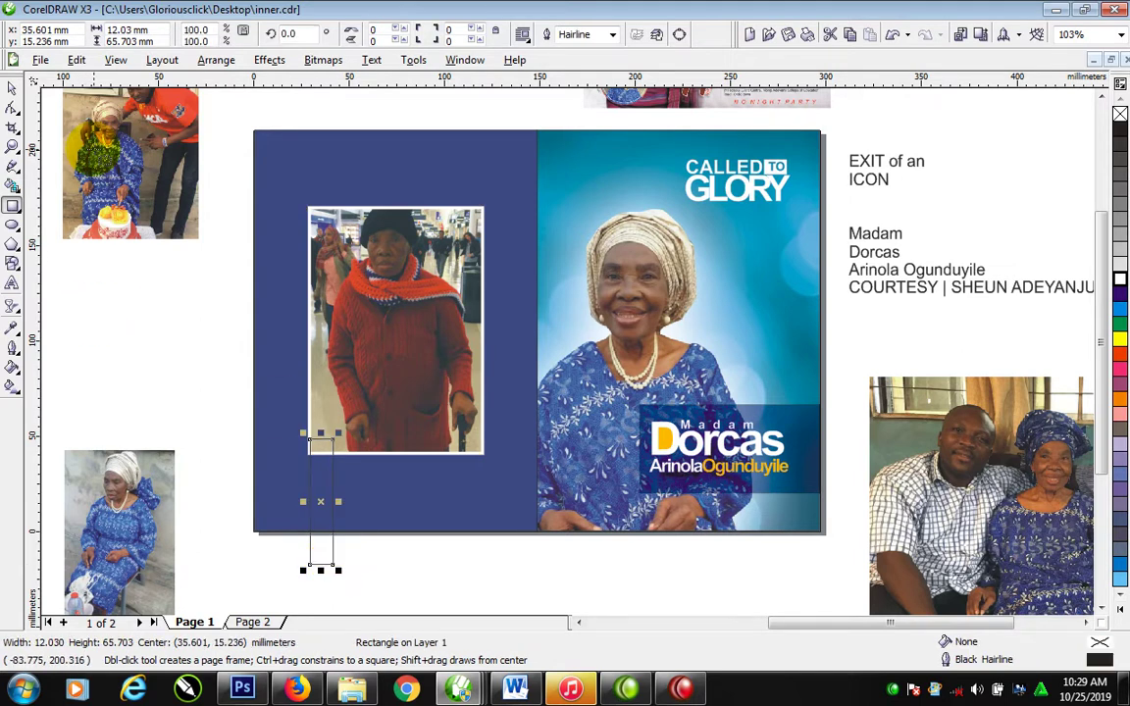
pyautogui.click(12, 110)
pyautogui.moveTo(333, 567); pyautogui.dragTo(357, 520)
pyautogui.press('space')
pyautogui.rightClick(358, 520)
pyautogui.click(312, 480)
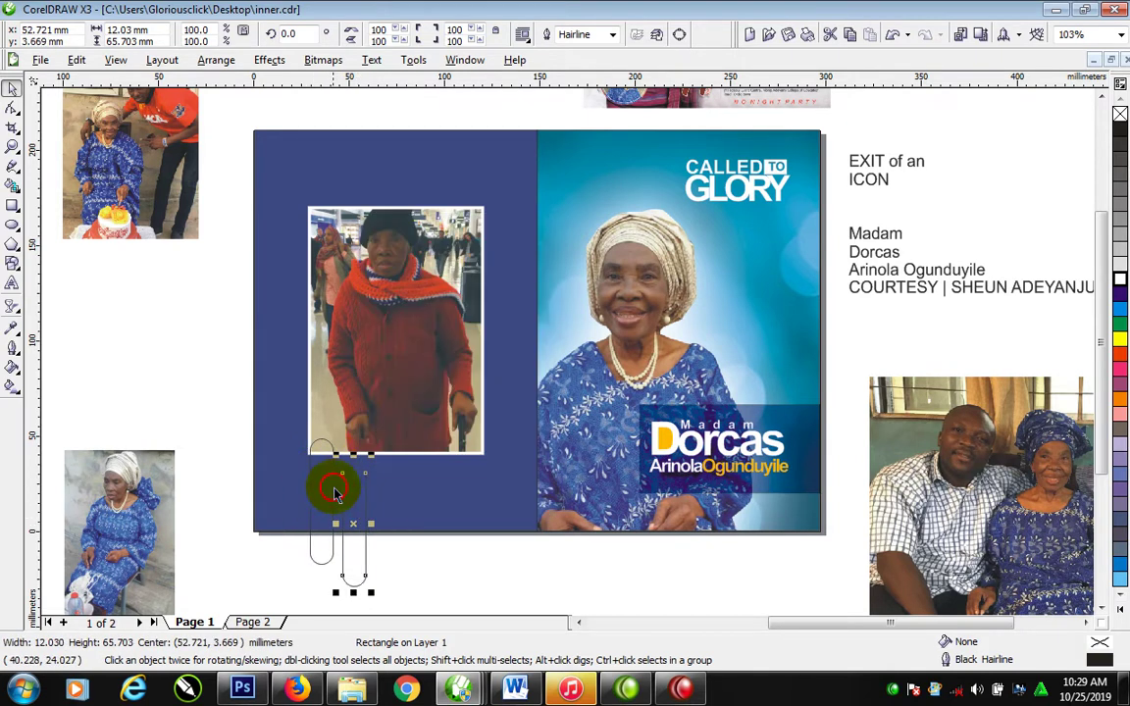
# Fill both rounded bars with white, scale them together to about 27 by 72 mm overall, and remove their outlines
pyautogui.keyDown('shift'); pyautogui.click(323, 449); pyautogui.keyUp('shift')
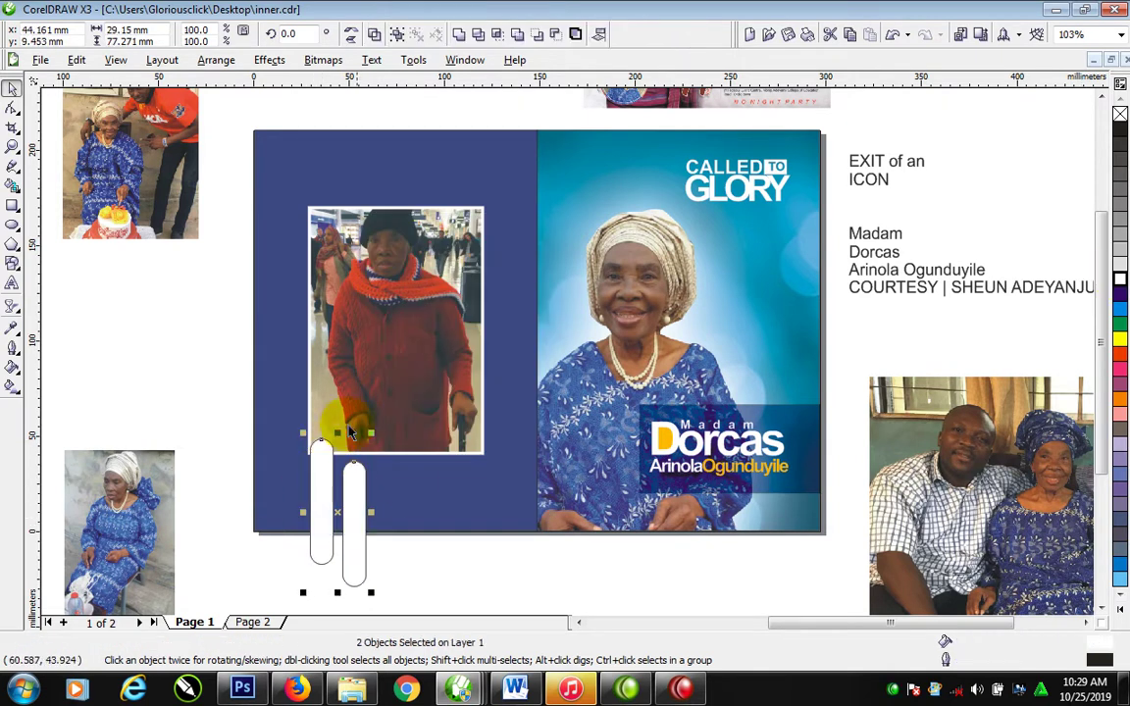
pyautogui.moveTo(371, 432); pyautogui.dragTo(367, 443)
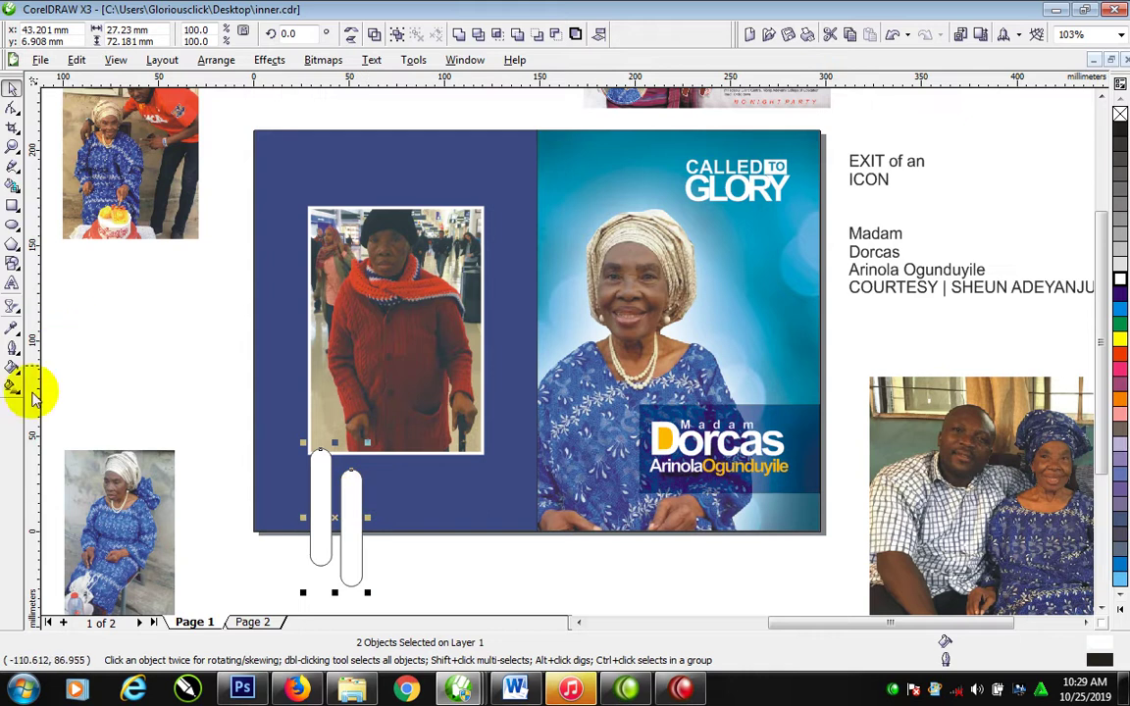
pyautogui.rightClick(1120, 115)
# Draw a small circle above the second white bar and copy onto it the orange fill and no-outline style of the D's inner shape
pyautogui.click(11, 224)
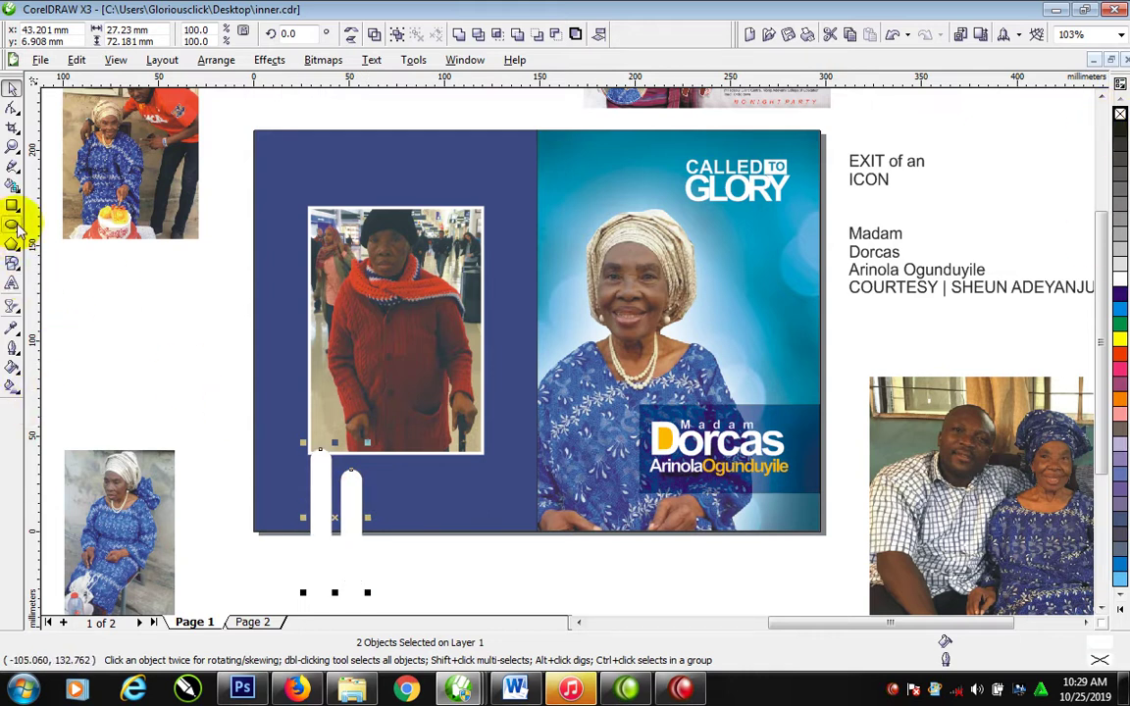
pyautogui.moveTo(344, 436); pyautogui.dragTo(365, 456)
pyautogui.press('space')
pyautogui.click(659, 443)
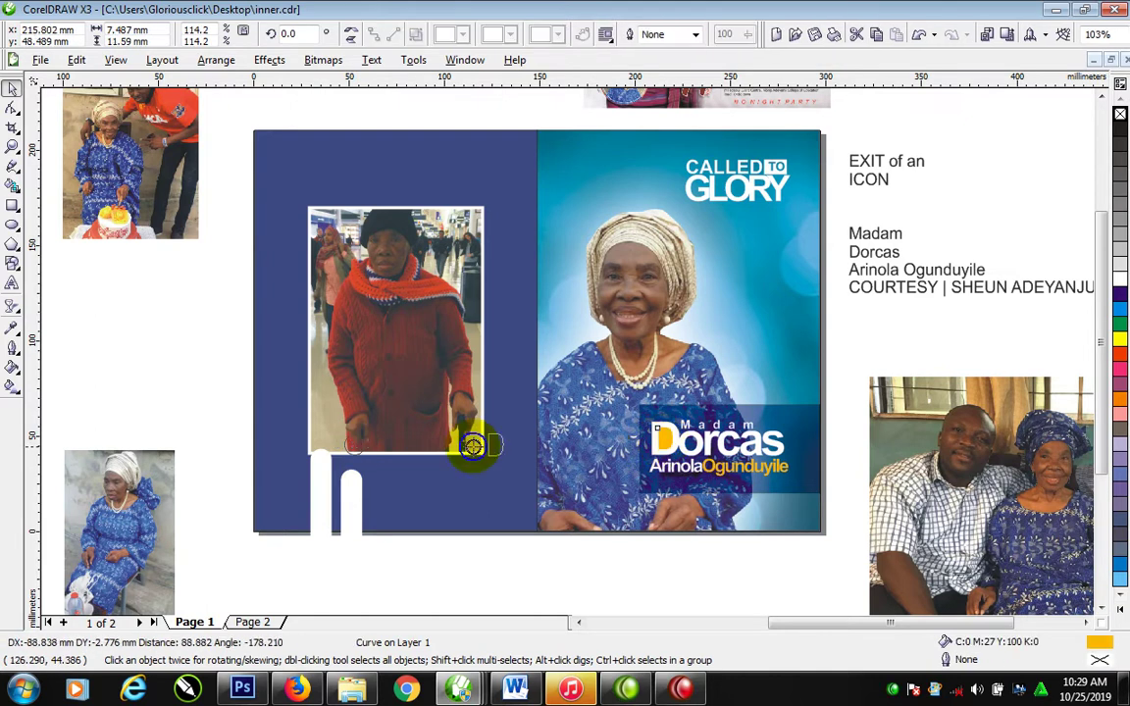
pyautogui.rightClick(350, 446)
pyautogui.click(450, 543)
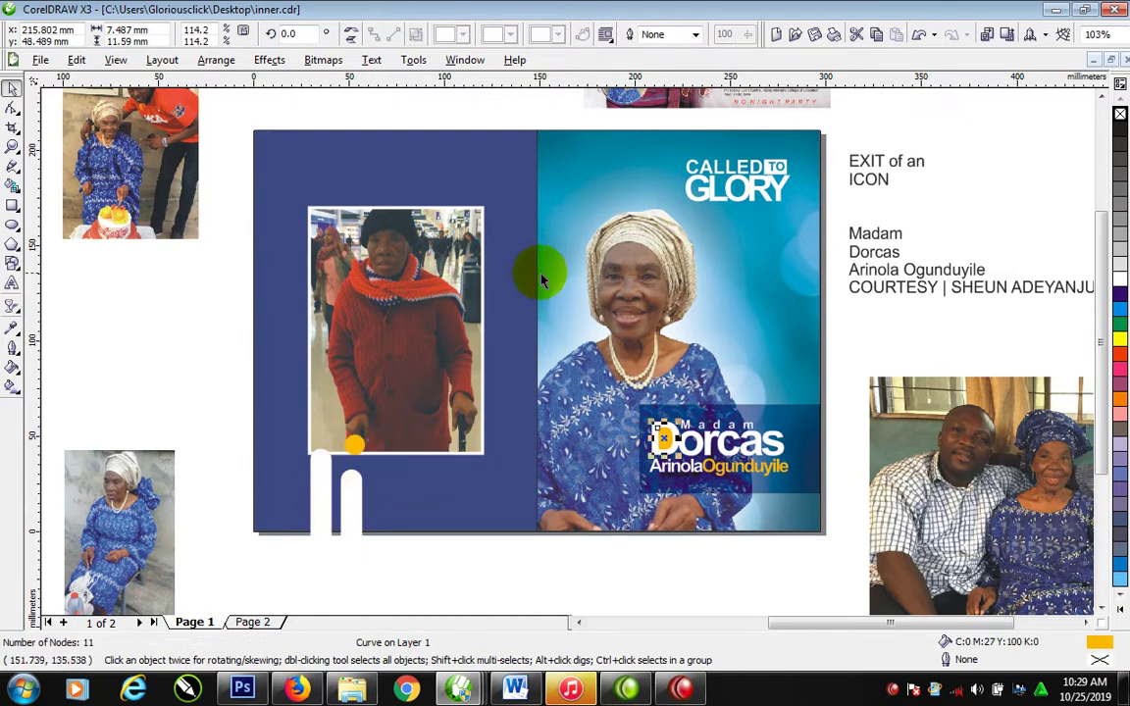
pyautogui.press('F2')
pyautogui.moveTo(245, 109); pyautogui.dragTo(835, 543)
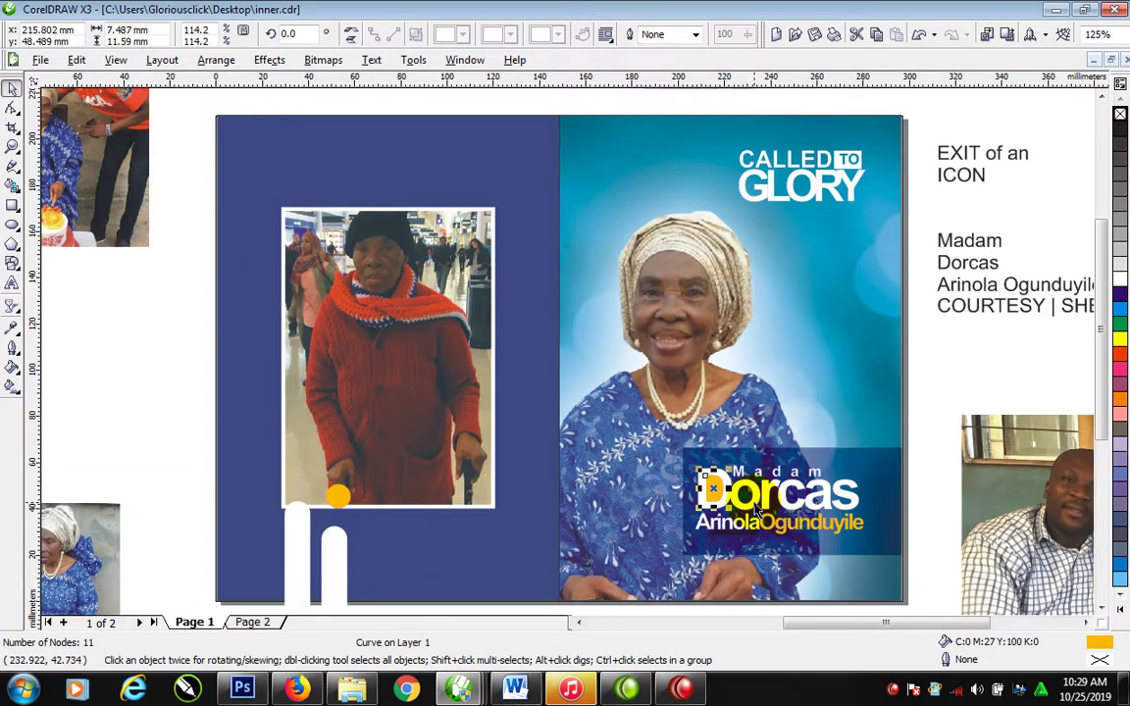